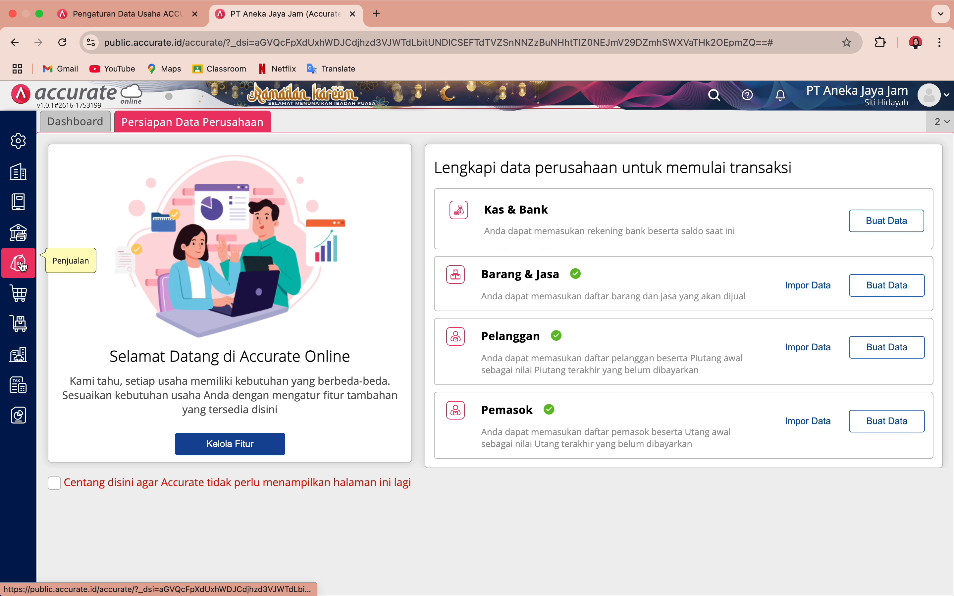
Step: Start a new sales invoice (Faktur Penjualan) and choose Pelanggan Umum as its customer
click(26, 271)
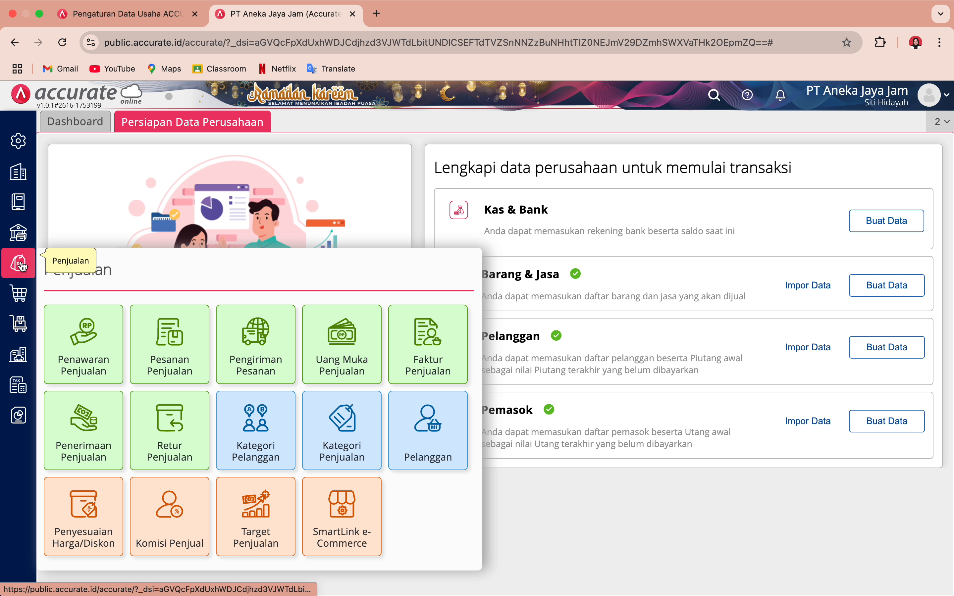
click(441, 360)
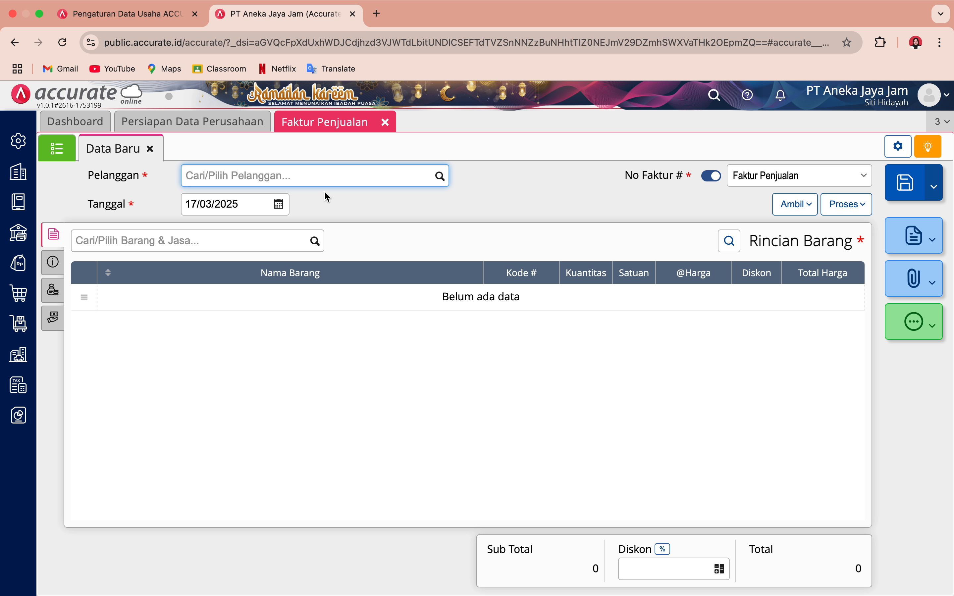
text(umum)
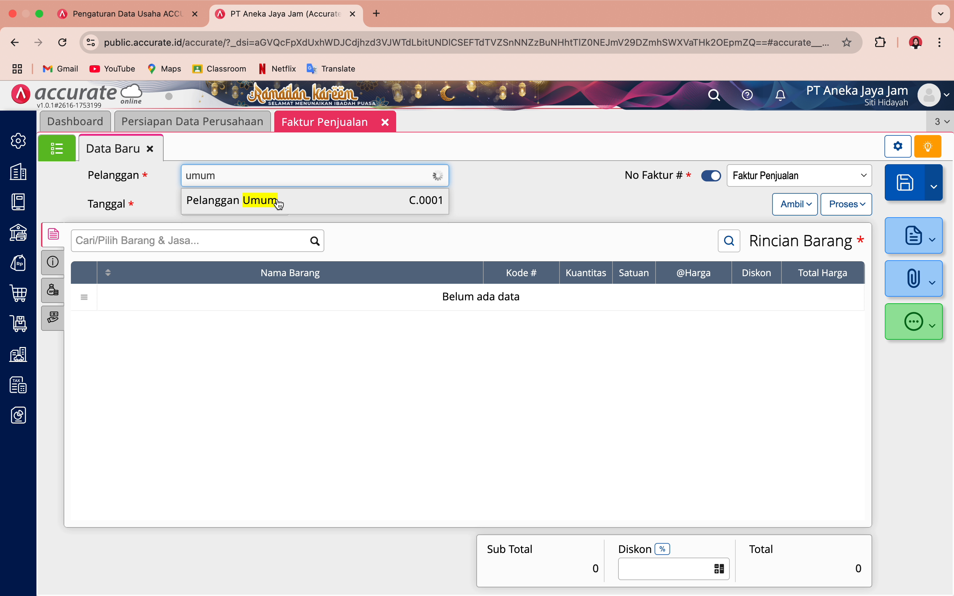
click(276, 203)
Step: Check the sale date on the PowerPoint exercise slide and set the invoice date to 10/01/2021
click(257, 204)
key(super+Tab)
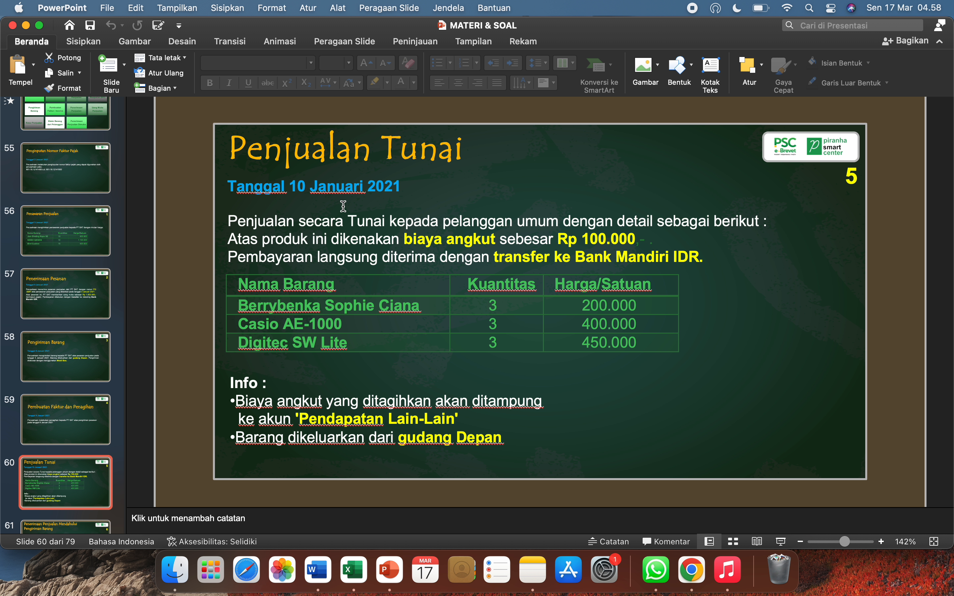
key(super+Tab)
text(10)
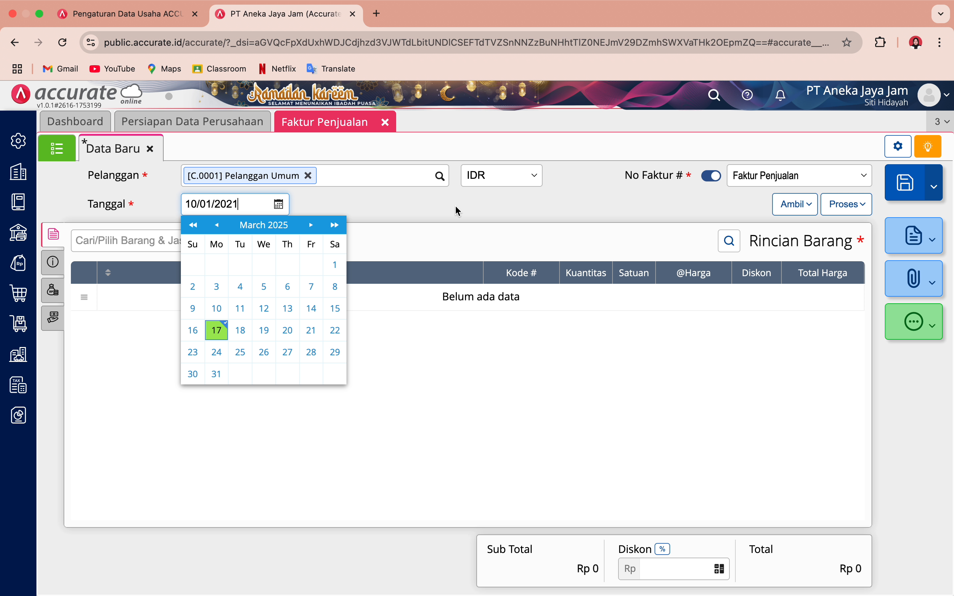
click(410, 209)
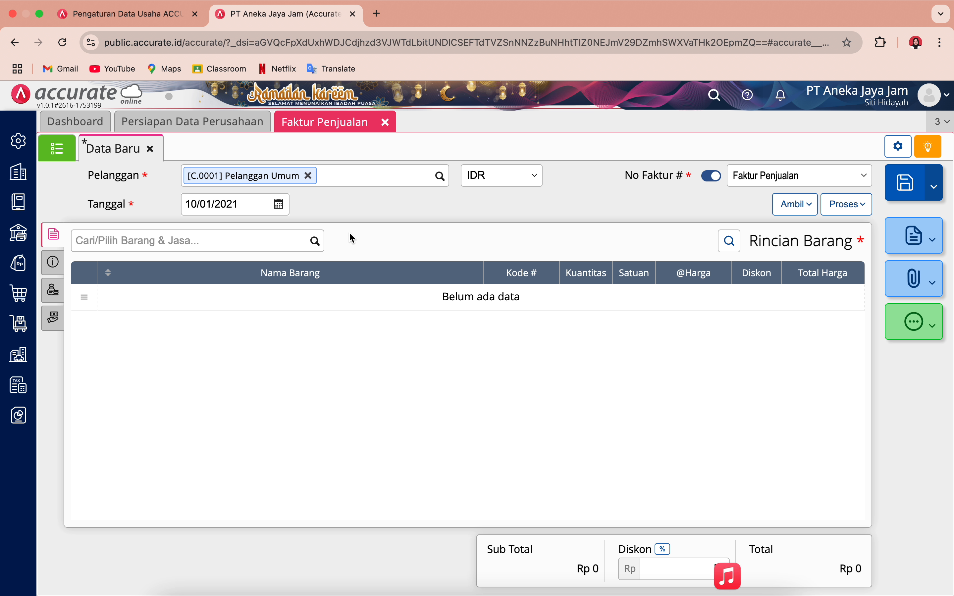
Step: Look up the first product on the PowerPoint exercise slide and pick Berrybenka Sophie Ciana as an invoice item
click(273, 241)
key(super+Tab)
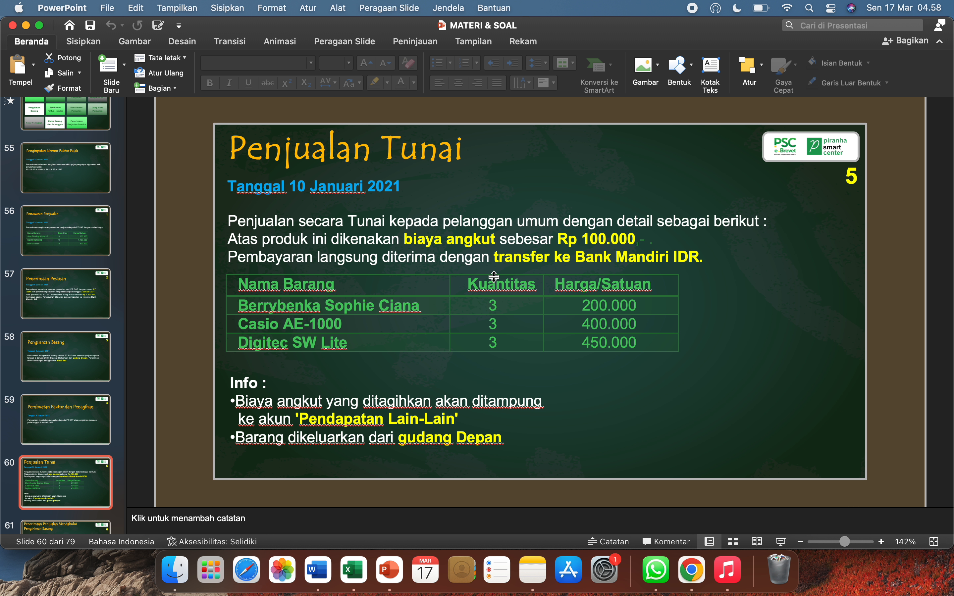
key(super+Tab)
text(be)
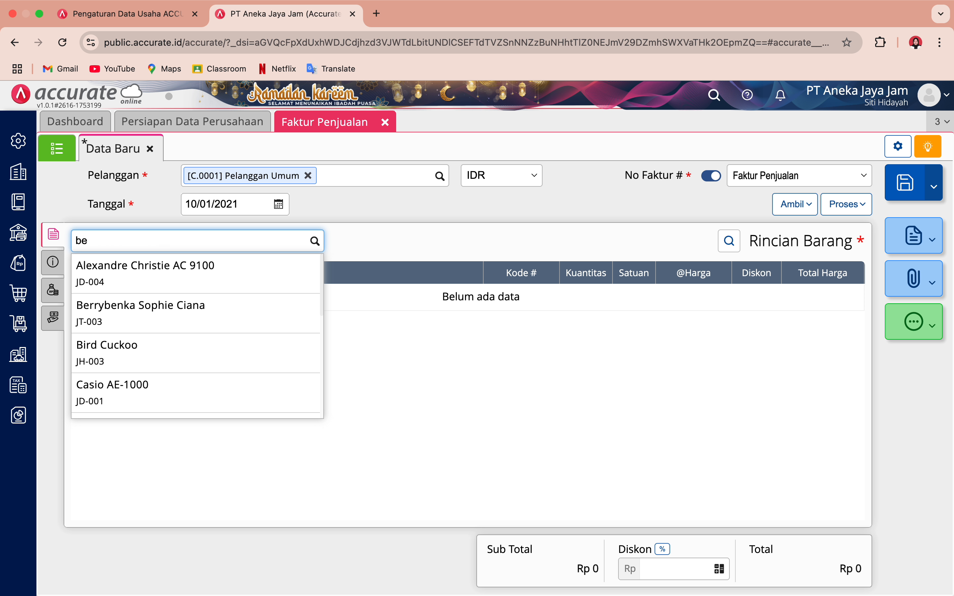
text(rr)
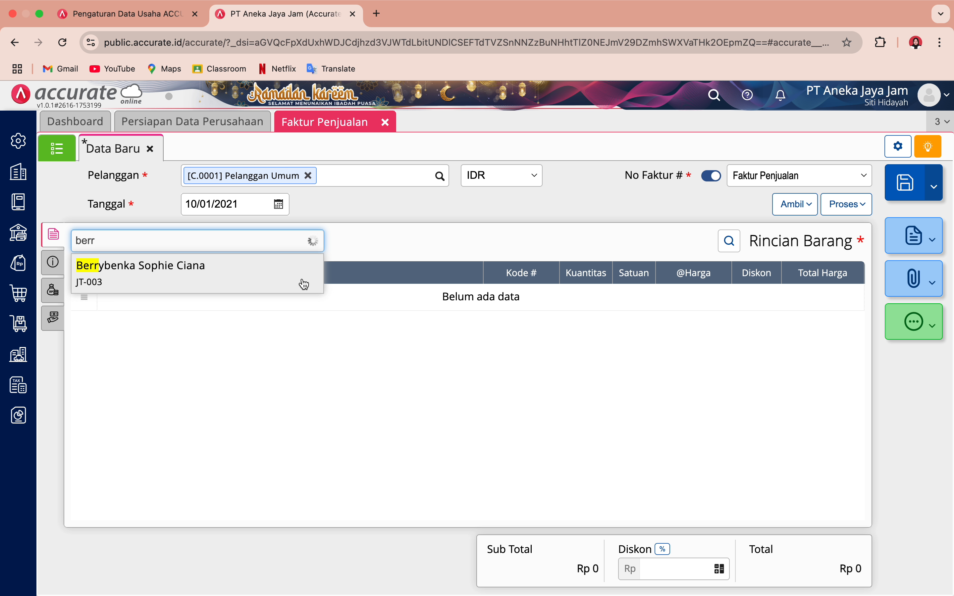
click(304, 284)
Step: Set the Berrybenka Sophie Ciana quantity to 3 and unit price to Rp 200.000, and add the line to the invoice
click(543, 281)
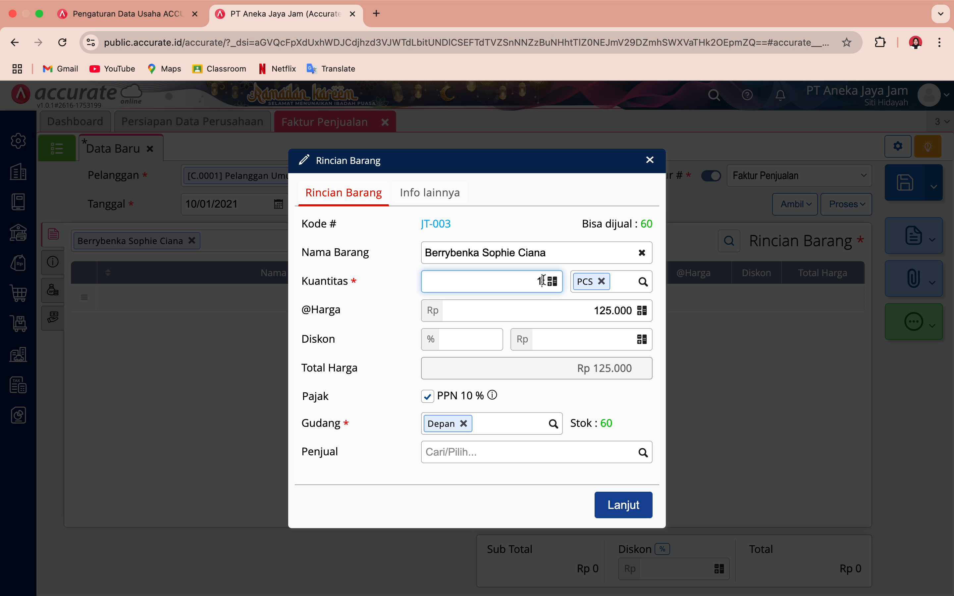
click(592, 315)
key(ctrl+Left)
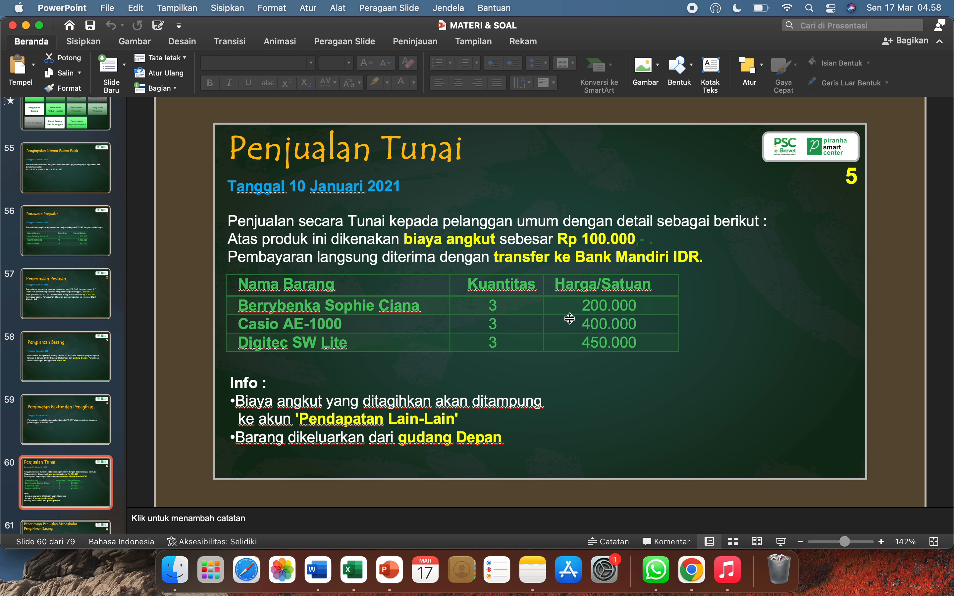
key(ctrl+Right)
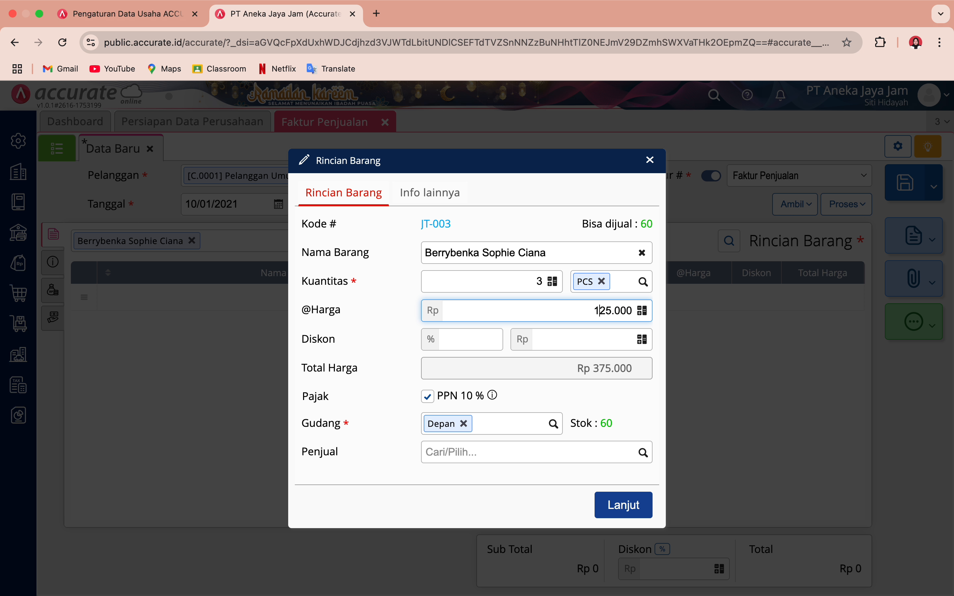
key(BackSpace)
key(BackSpace)
key(BackSpace)
text(200.00)
click(624, 392)
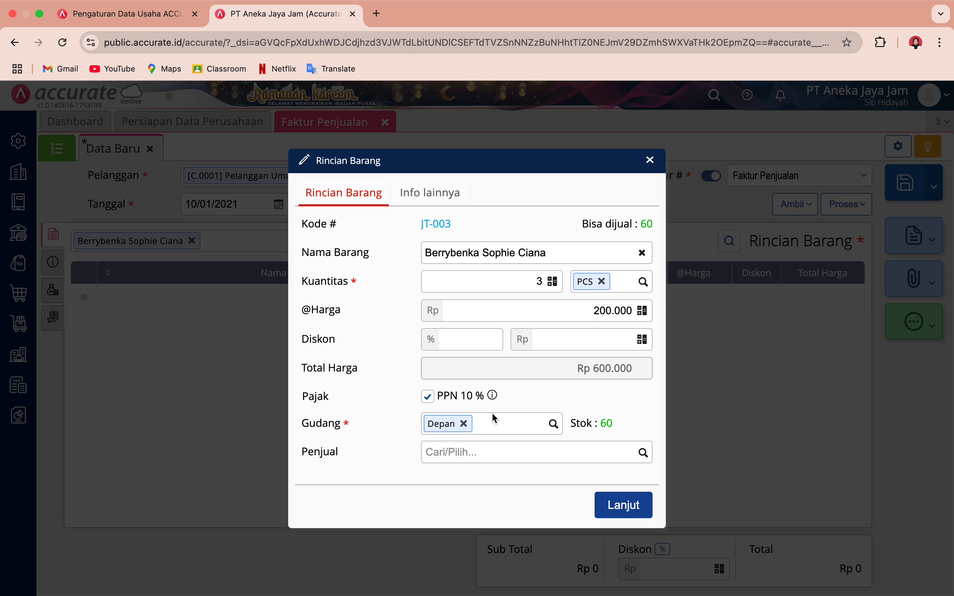
click(632, 511)
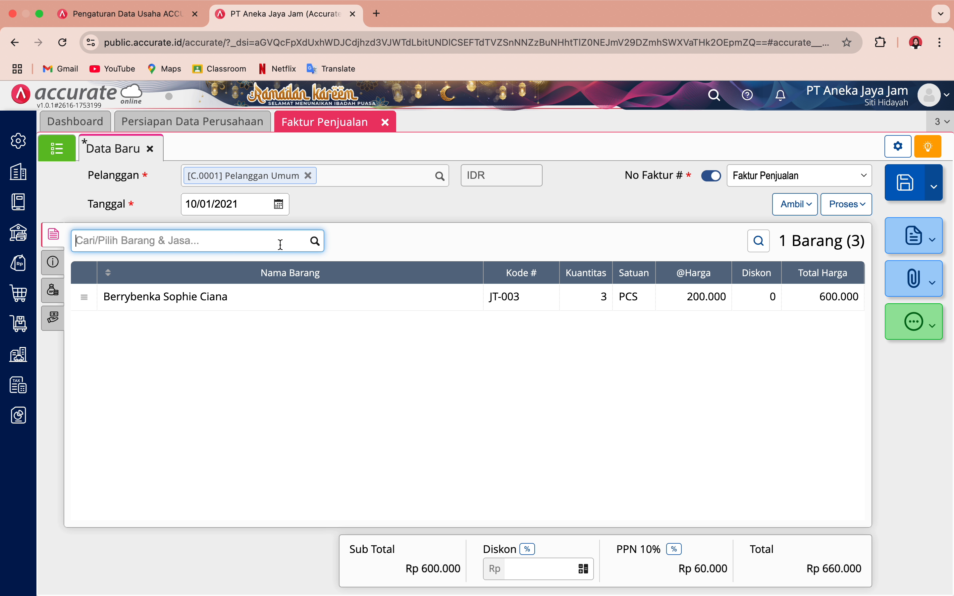
Step: Check the second product on the PowerPoint exercise slide and pick Casio AE-1000 as an invoice item
key(ctrl+Left)
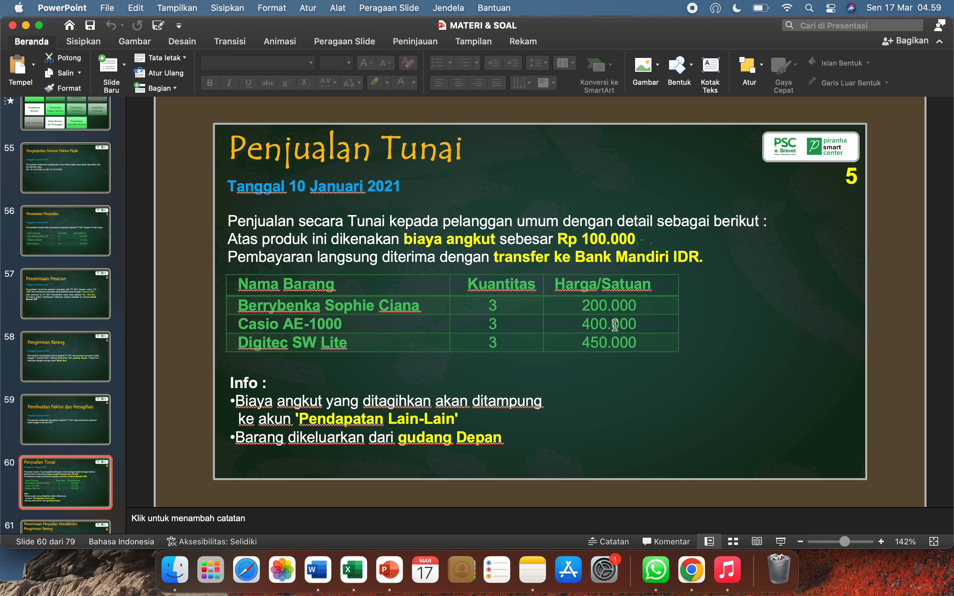
key(ctrl+Right)
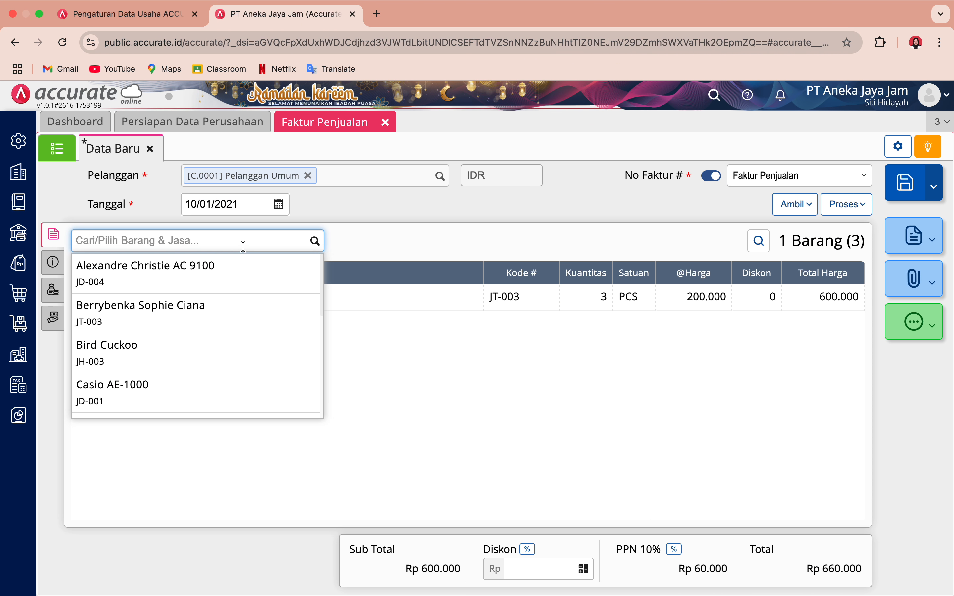
text(casio a)
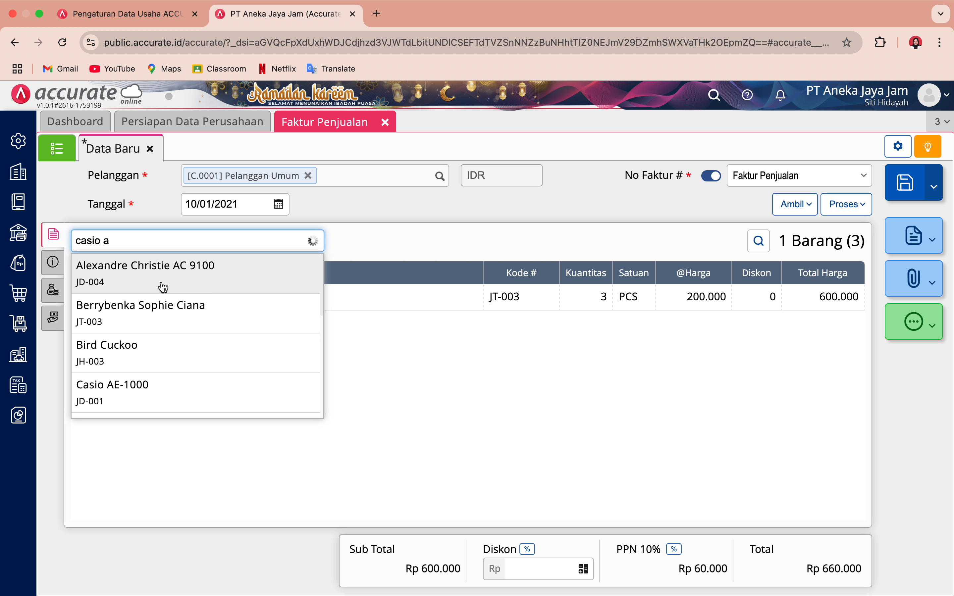
click(158, 269)
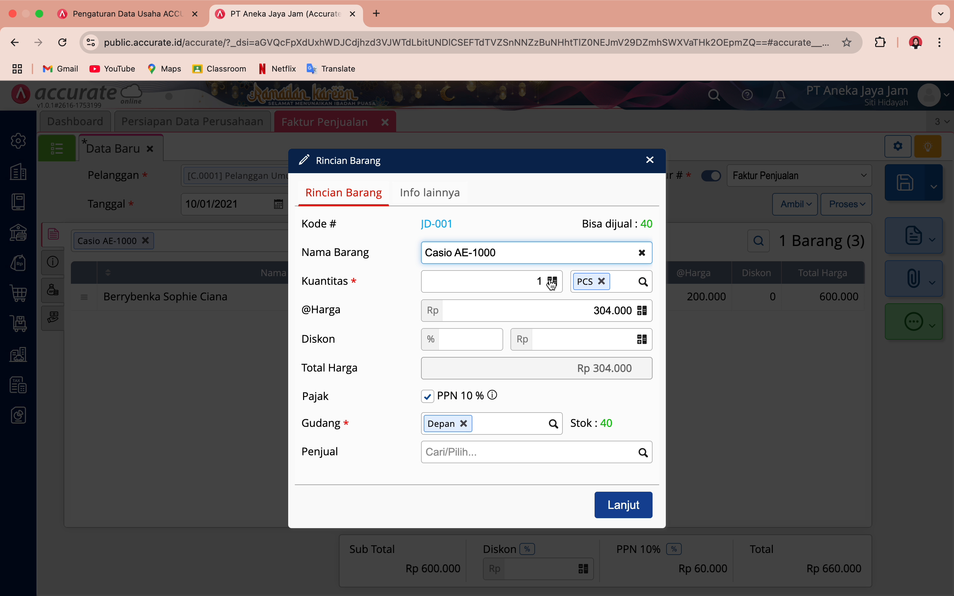
Step: Set the Casio AE-1000 quantity to 3 and unit price to Rp 400.000, and add the line to the invoice
click(541, 282)
key(BackSpace)
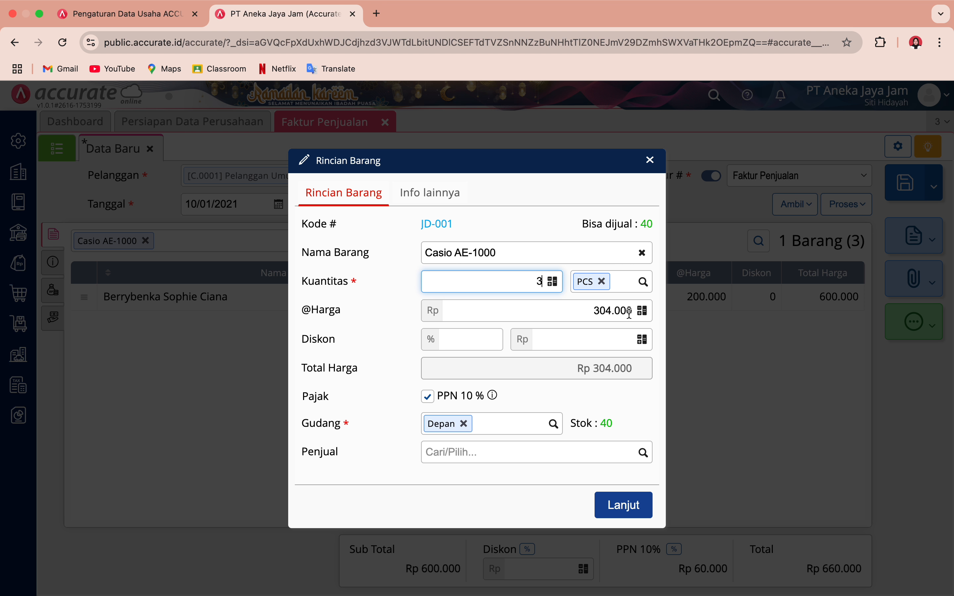
text(3)
click(614, 311)
key(BackSpace)
key(BackSpace)
key(BackSpace)
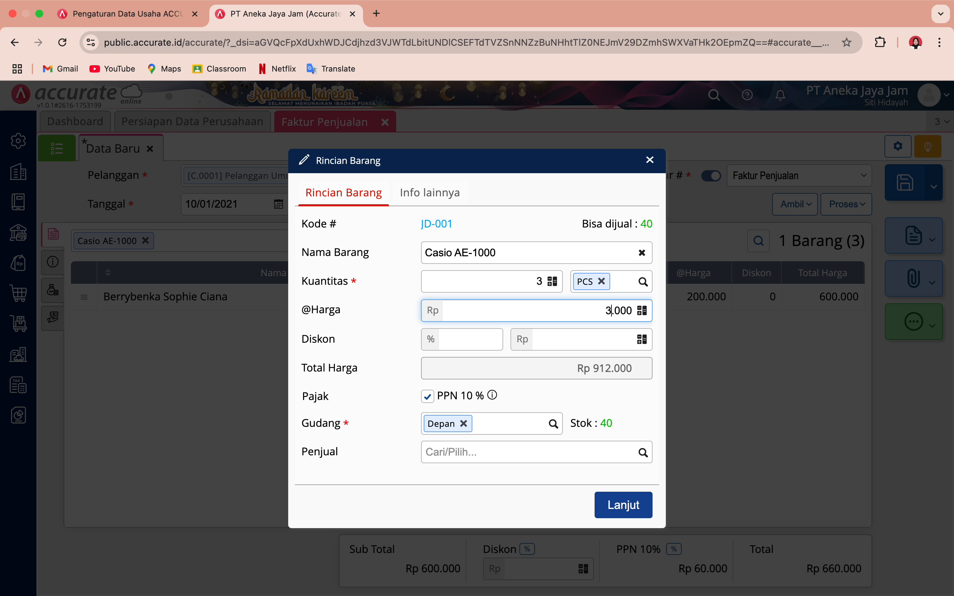
text(40000)
click(641, 394)
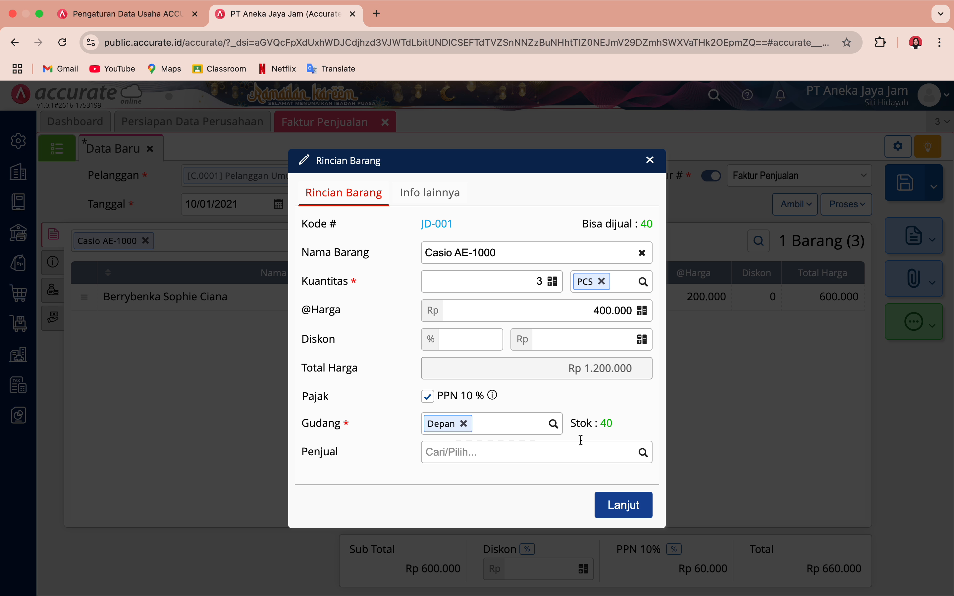
click(625, 506)
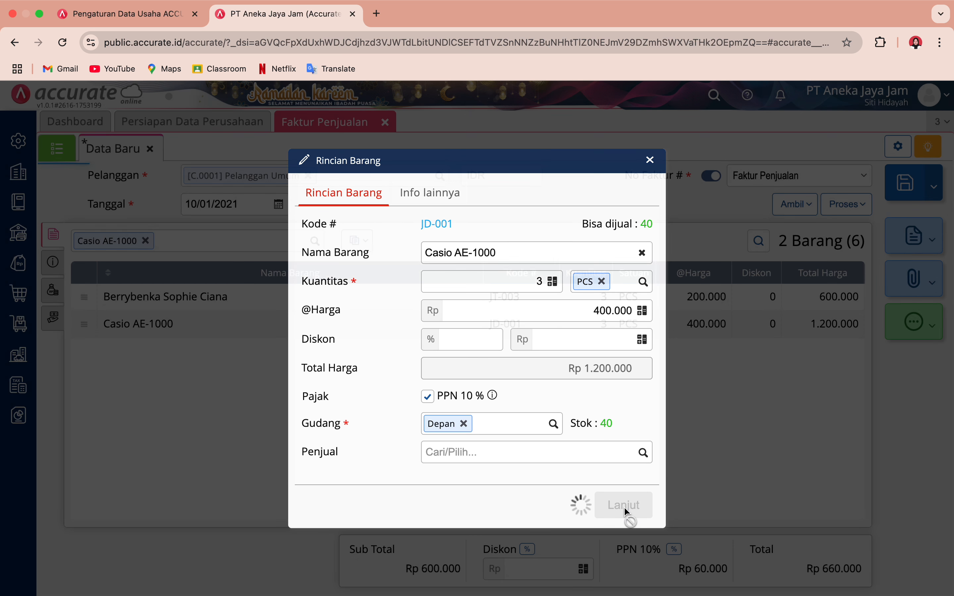
Step: Check the third product on the PowerPoint exercise slide and pick Digitec SW Lite as an invoice item
key(ctrl+Left)
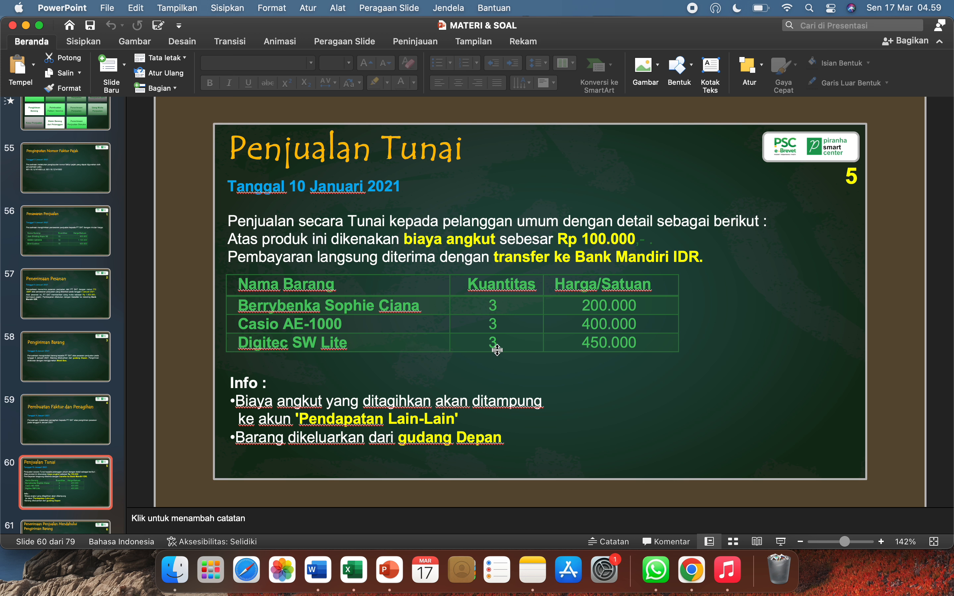
key(ctrl+Right)
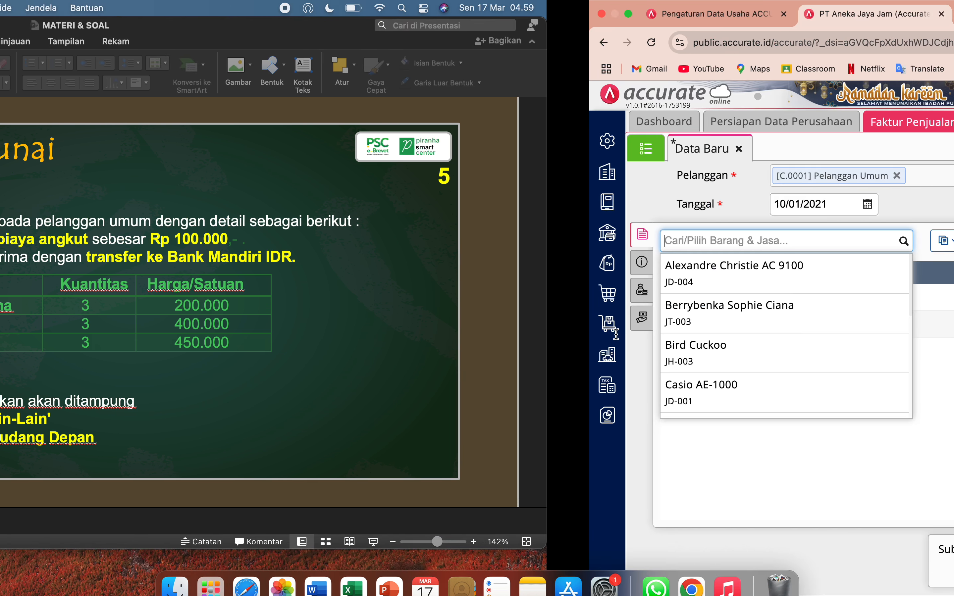
text(sw)
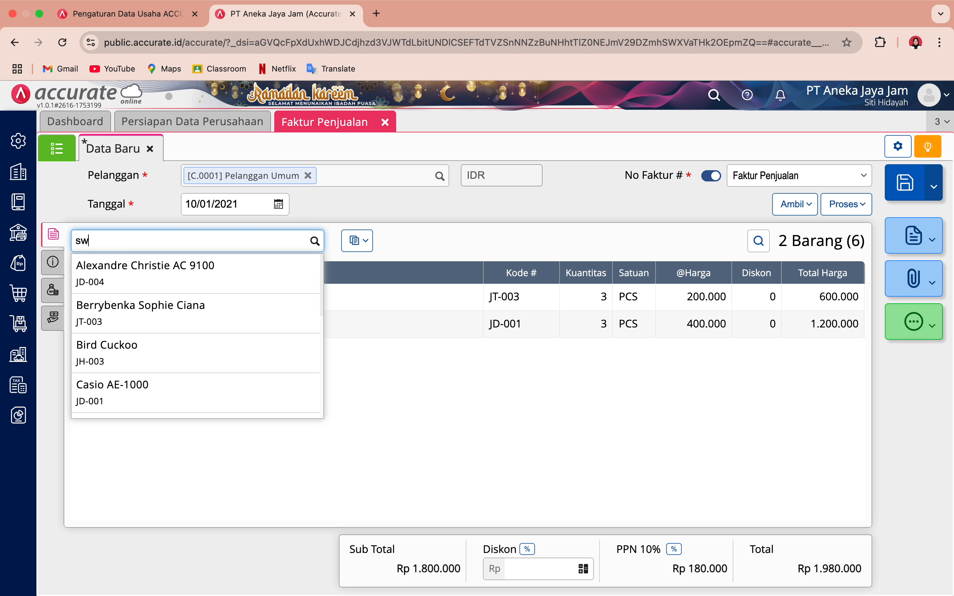
click(195, 275)
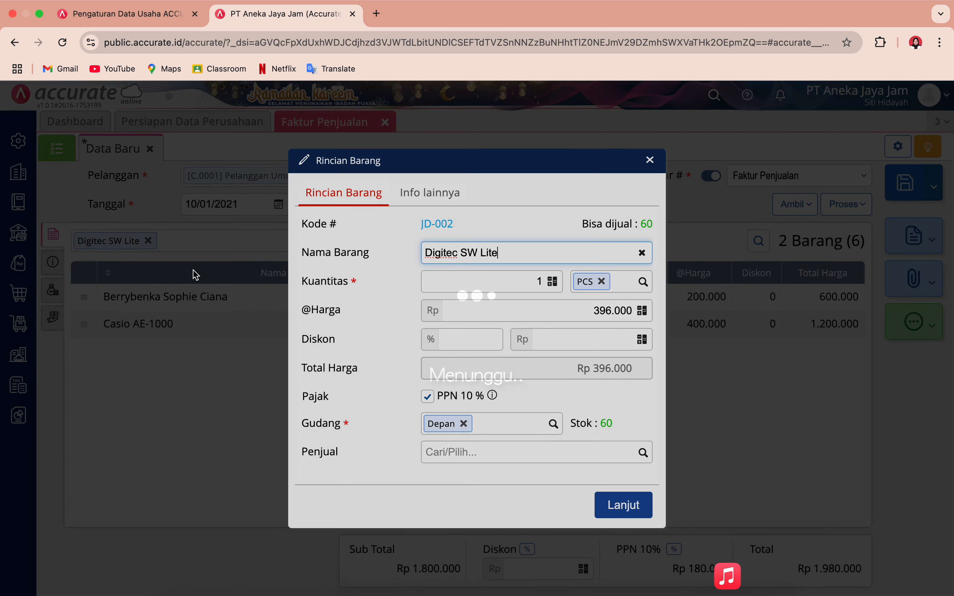
Step: Set the Digitec SW Lite quantity to 3 and unit price to Rp 450.000, and add the line to the invoice
click(542, 282)
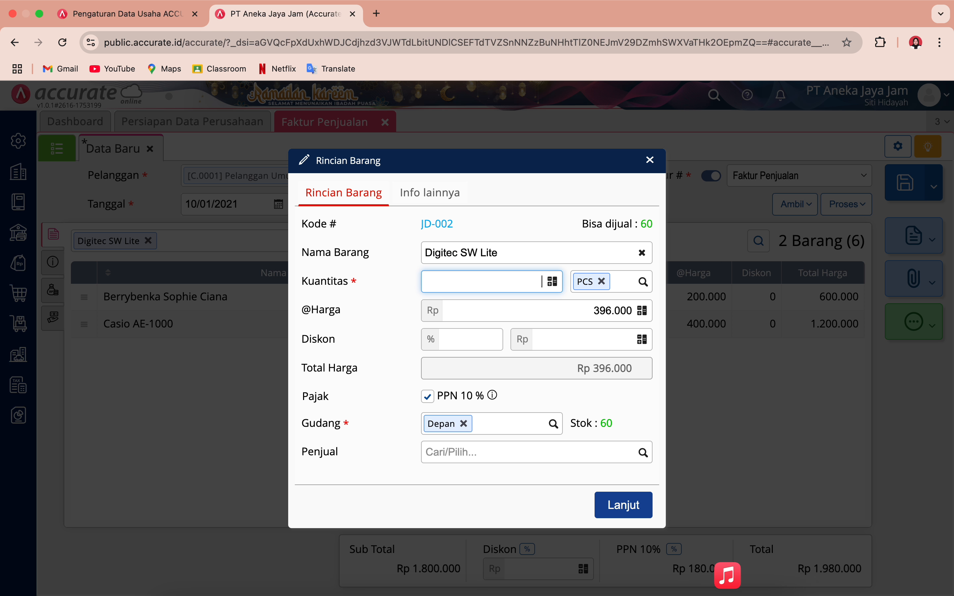
text(3)
click(612, 310)
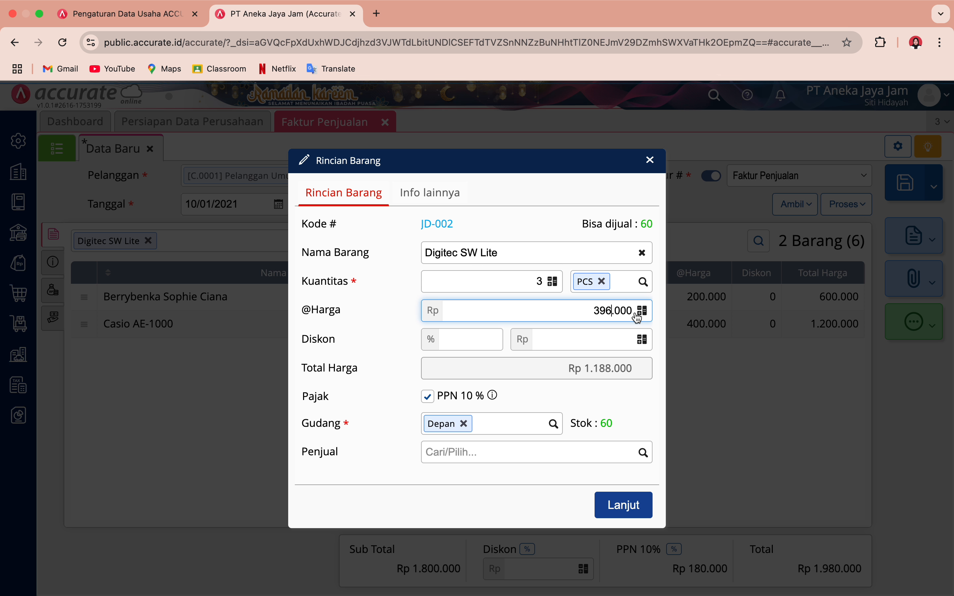
key(BackSpace)
key(BackSpace)
key(BackSpace)
text(45000)
click(635, 400)
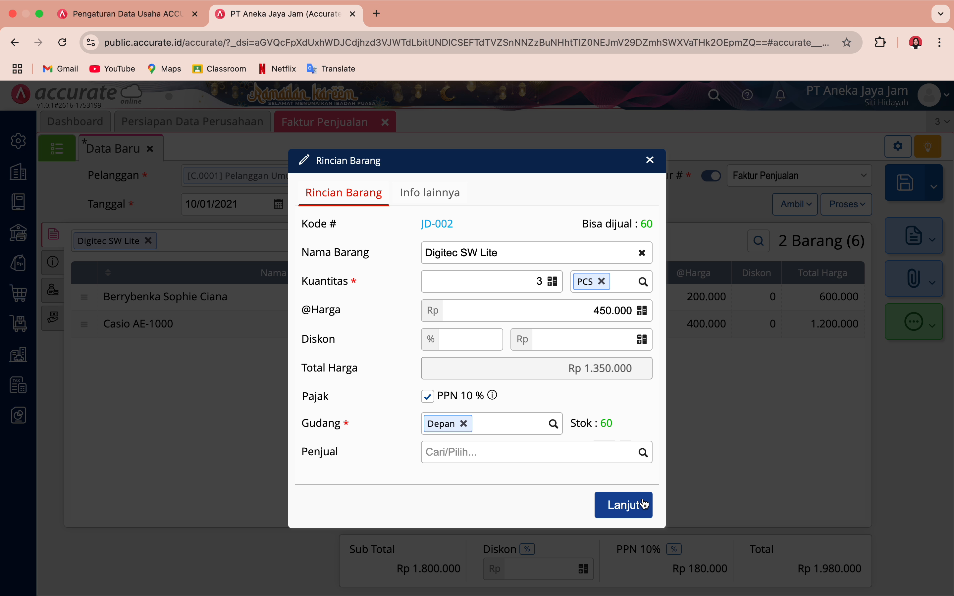
click(629, 511)
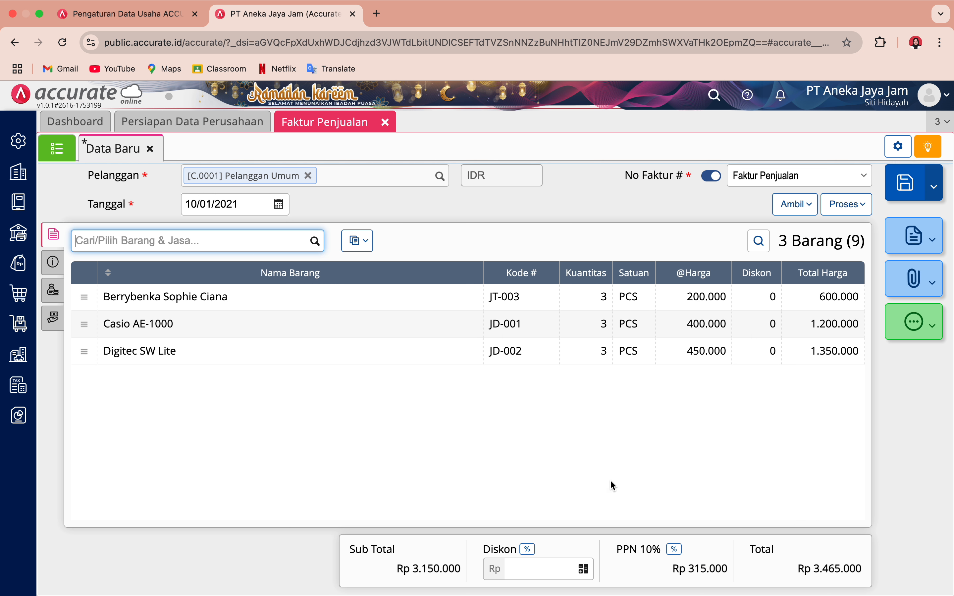
Step: Check the freight terms on the PowerPoint exercise slide and pick the Pendapatan Lain-lain account as an additional charge on the invoice
key(super+Tab)
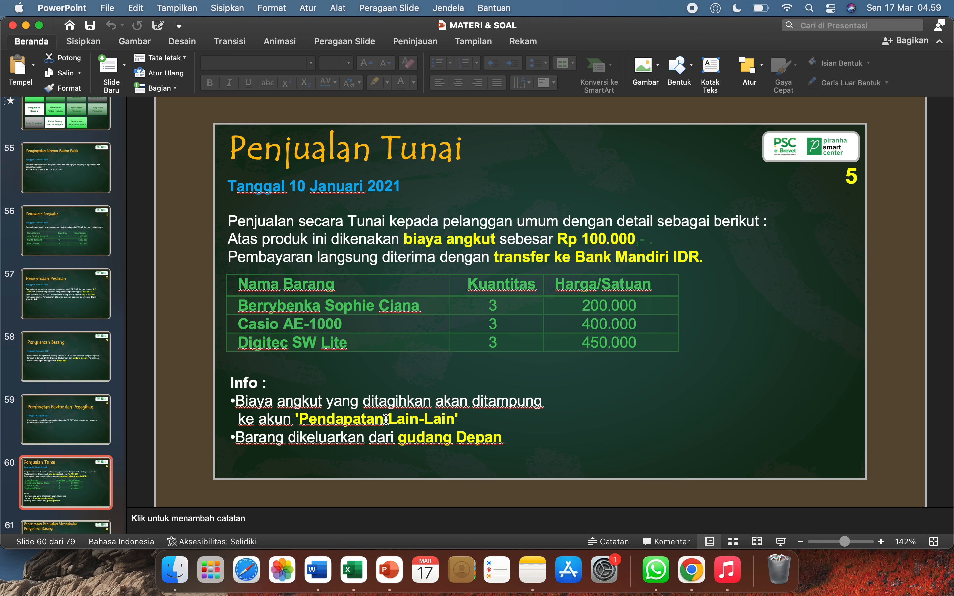
key(super+Tab)
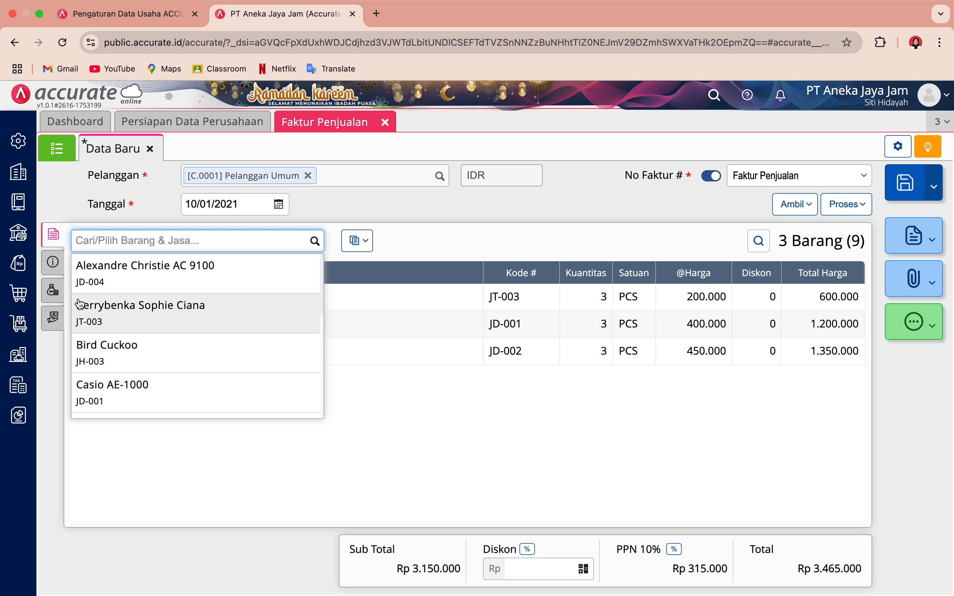
click(56, 318)
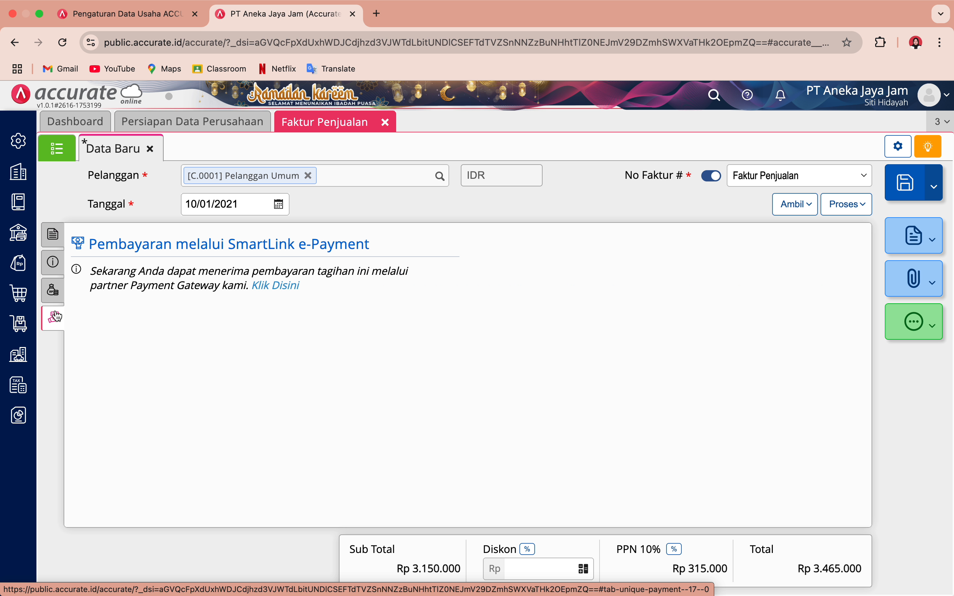
click(54, 290)
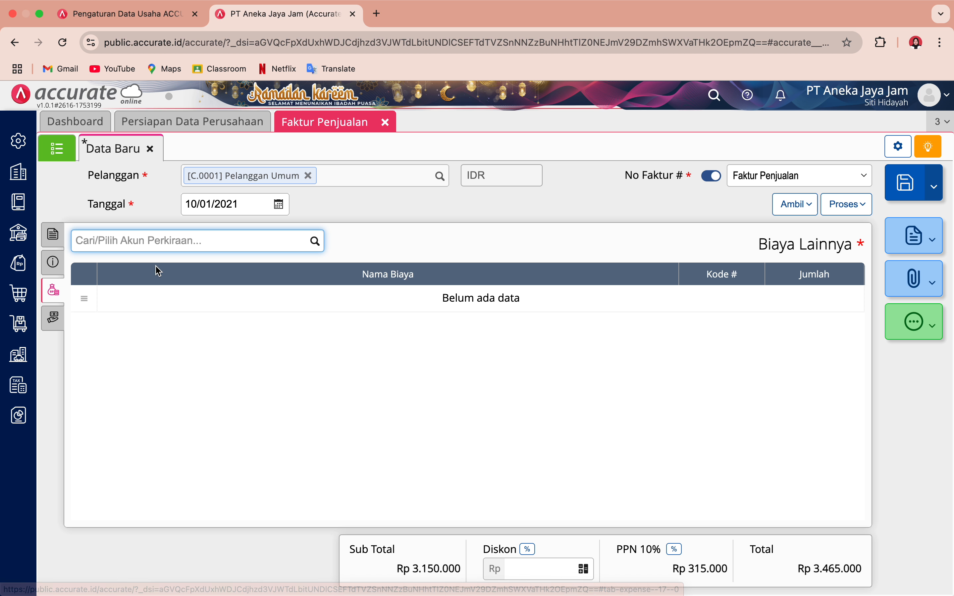
text(penda)
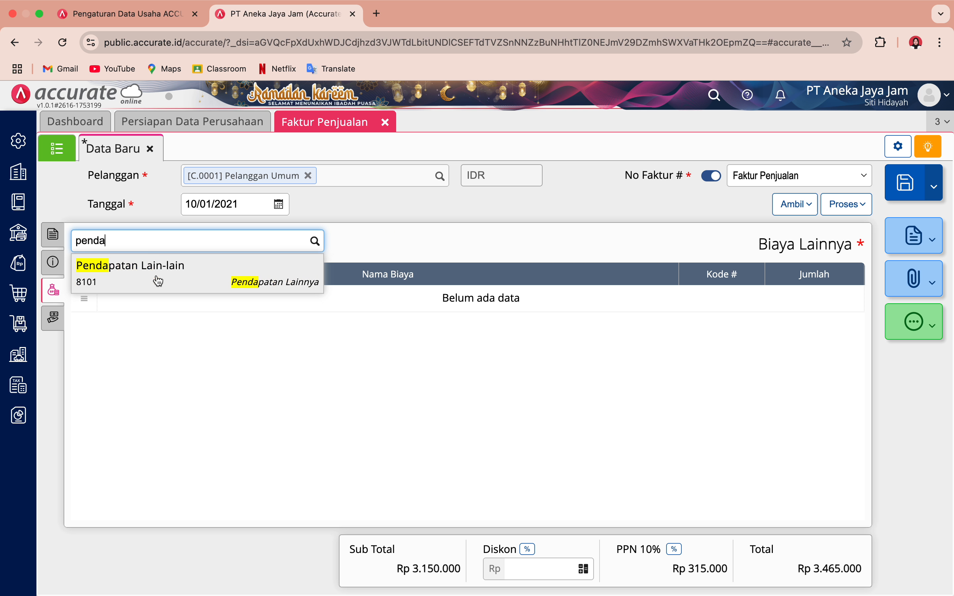
click(183, 273)
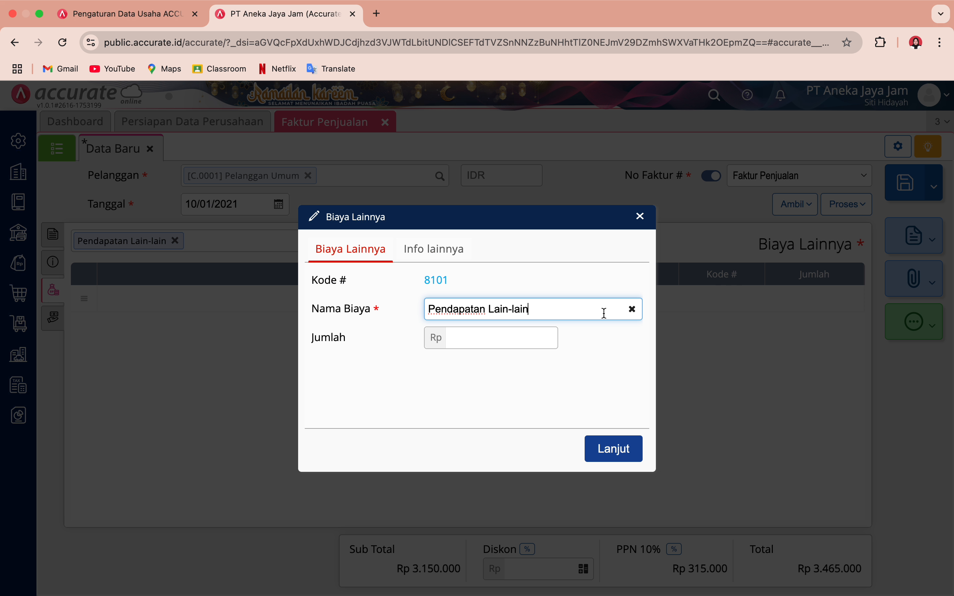
Step: Name the additional charge "Biaya angkut penjualan", set its amount to Rp 100.000, and add it to the invoice
click(630, 311)
text(B)
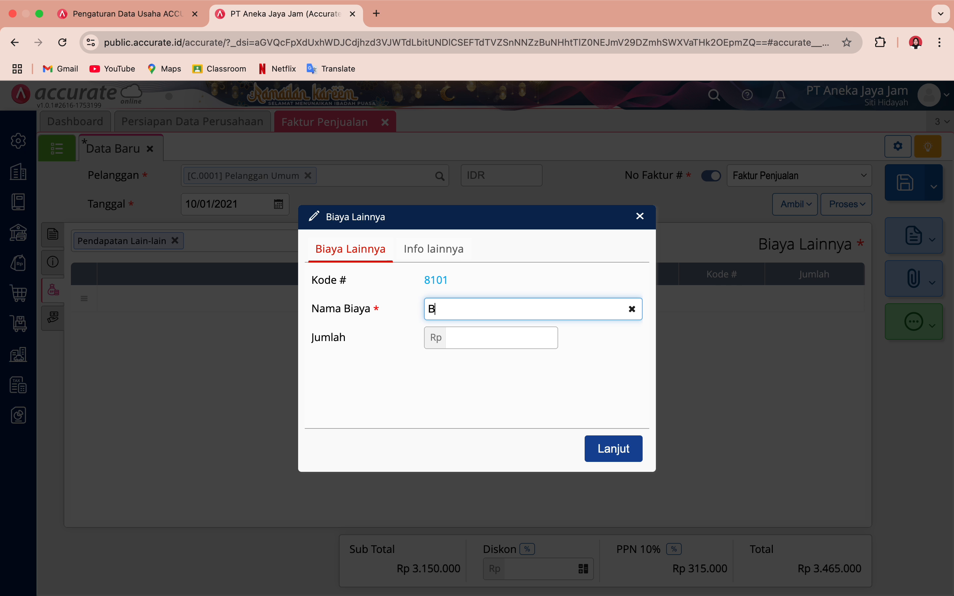
text(iaya angkut penjualan)
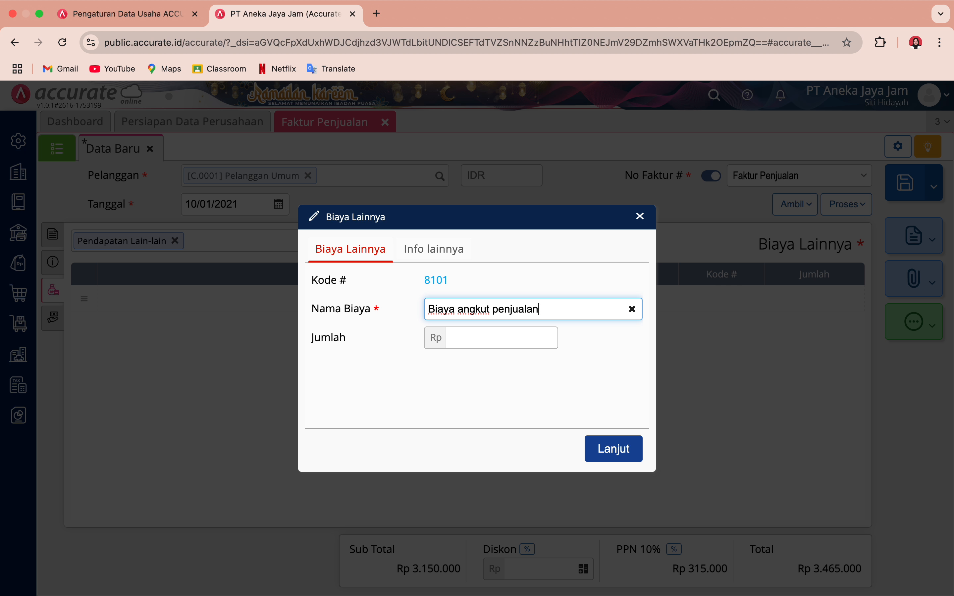
click(554, 342)
click(554, 343)
text(10000)
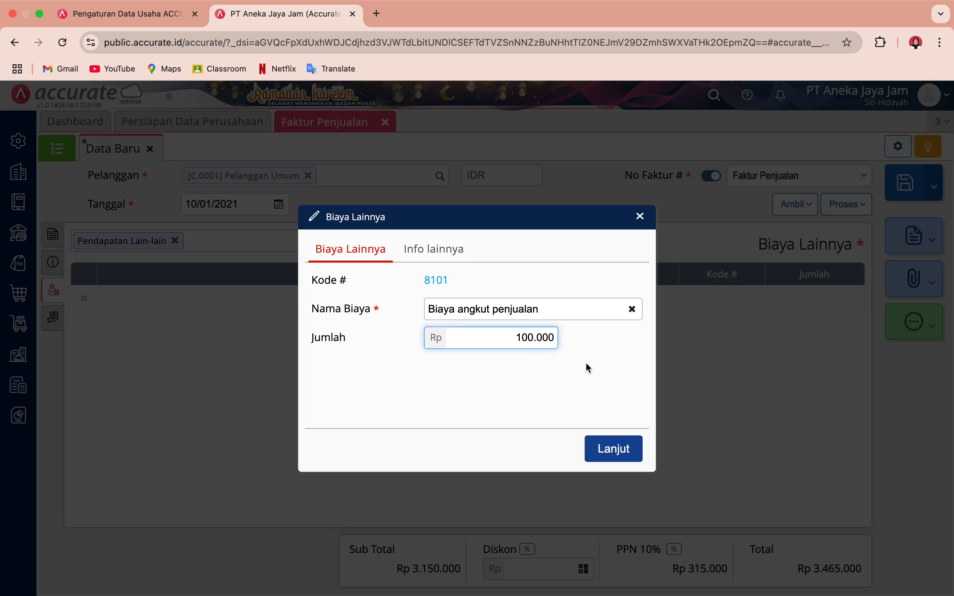
click(612, 449)
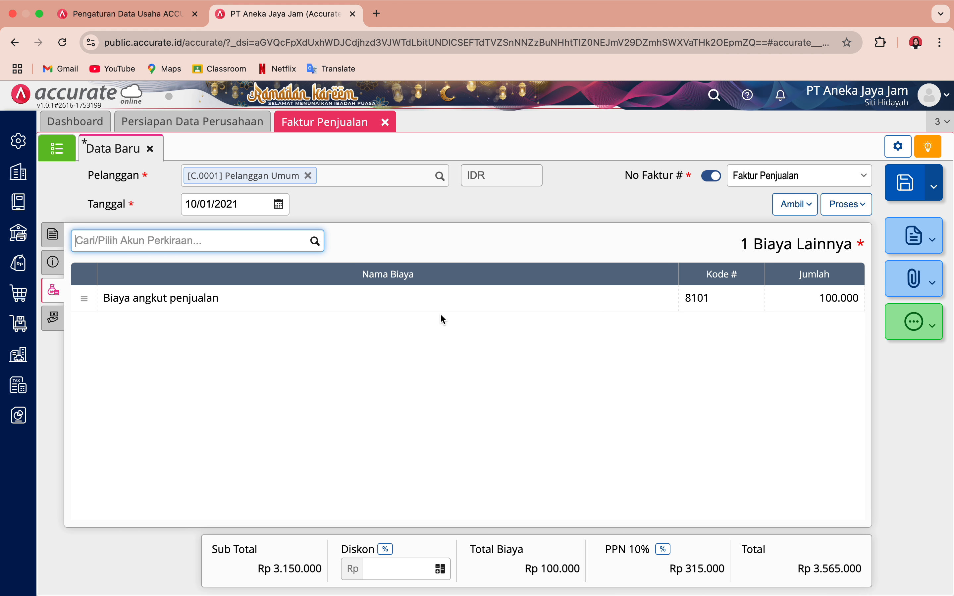
Step: Return to the invoice's item lines and process the invoice to payment, opening a new sales receipt
click(57, 236)
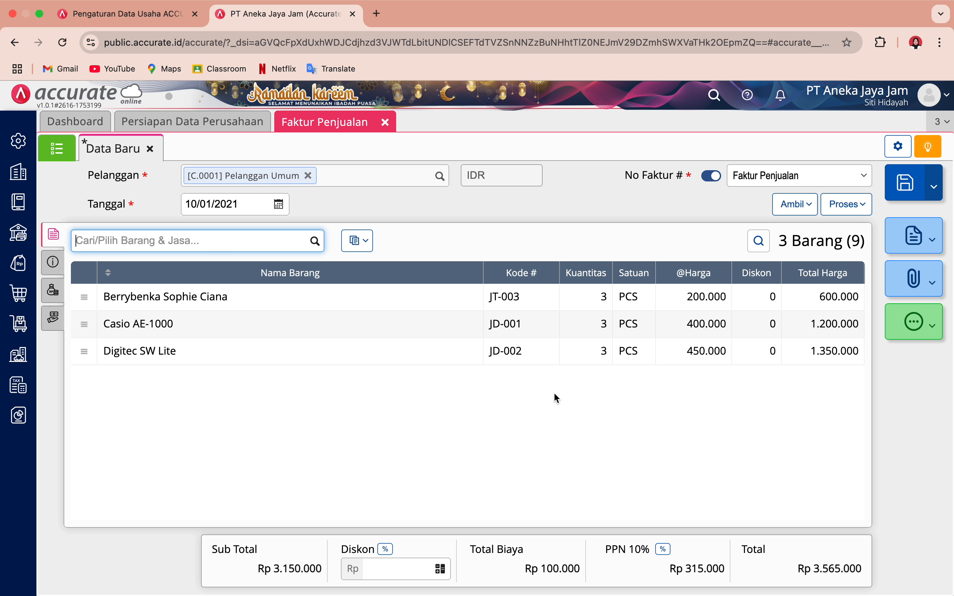
click(859, 212)
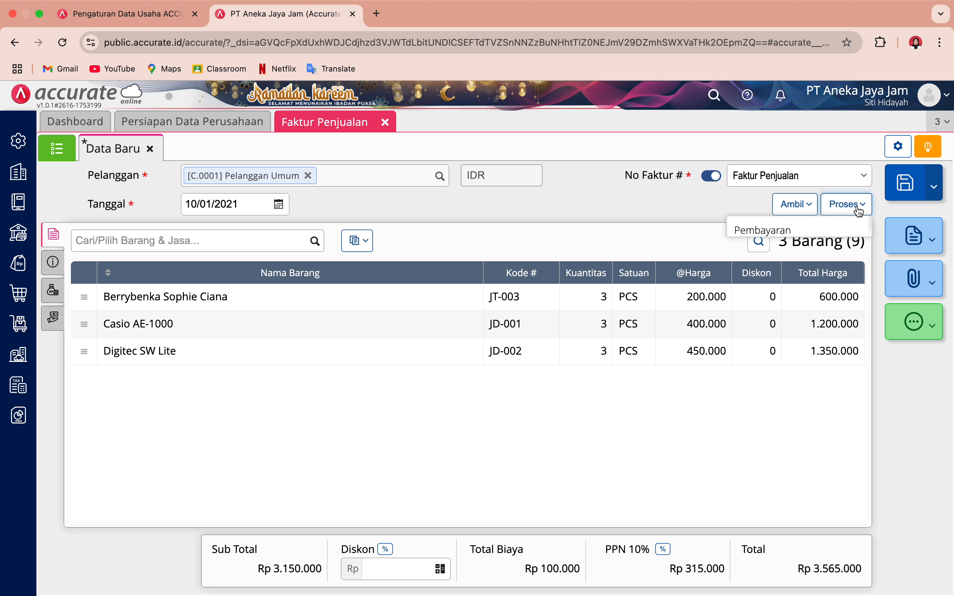
click(808, 236)
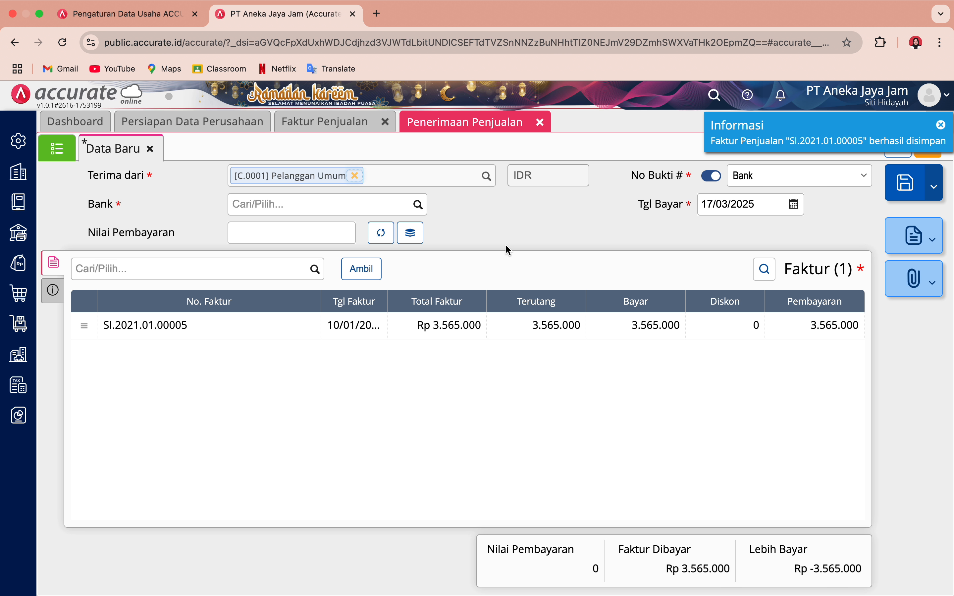
Step: Check the payment terms on the PowerPoint exercise slide, select Bank Mandiri IDR for the receipt, and fill the payment value from the invoice amount
key(ctrl+Left)
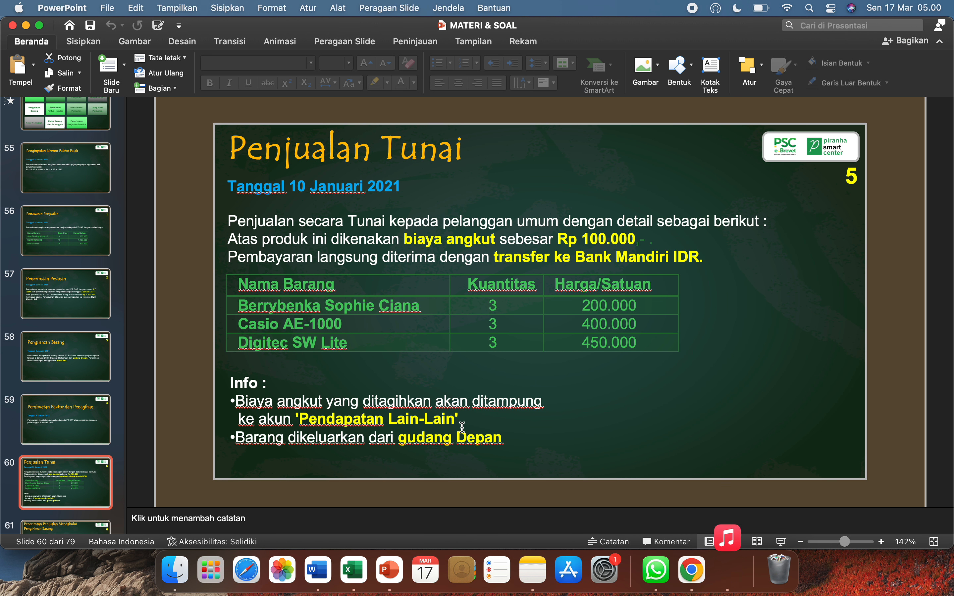
key(ctrl+Right)
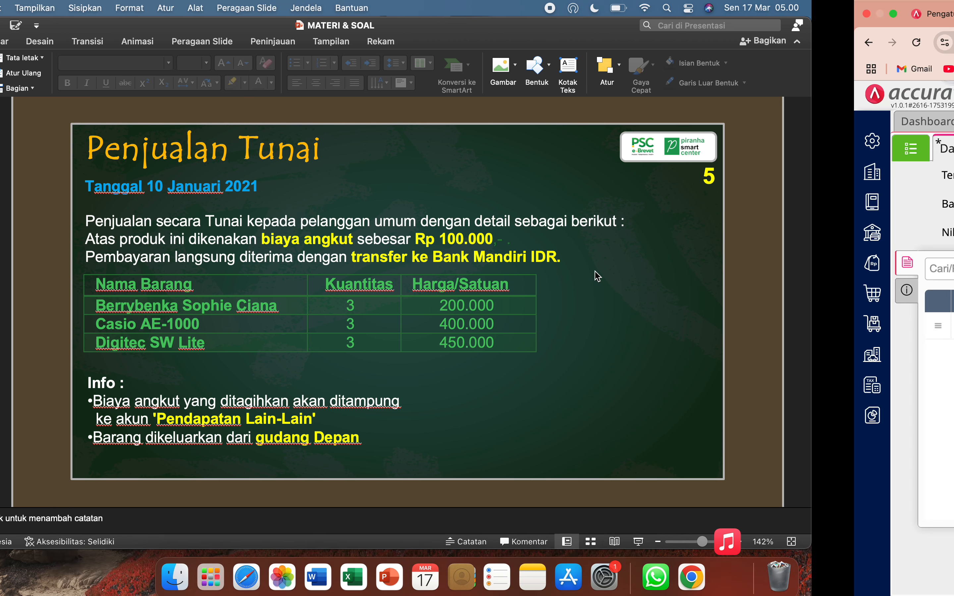
click(378, 204)
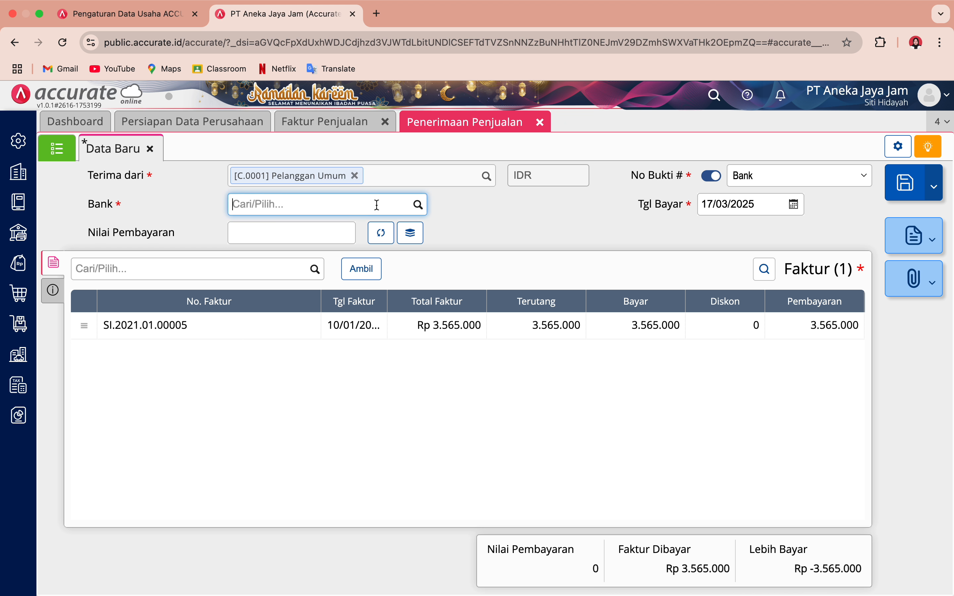
text(man)
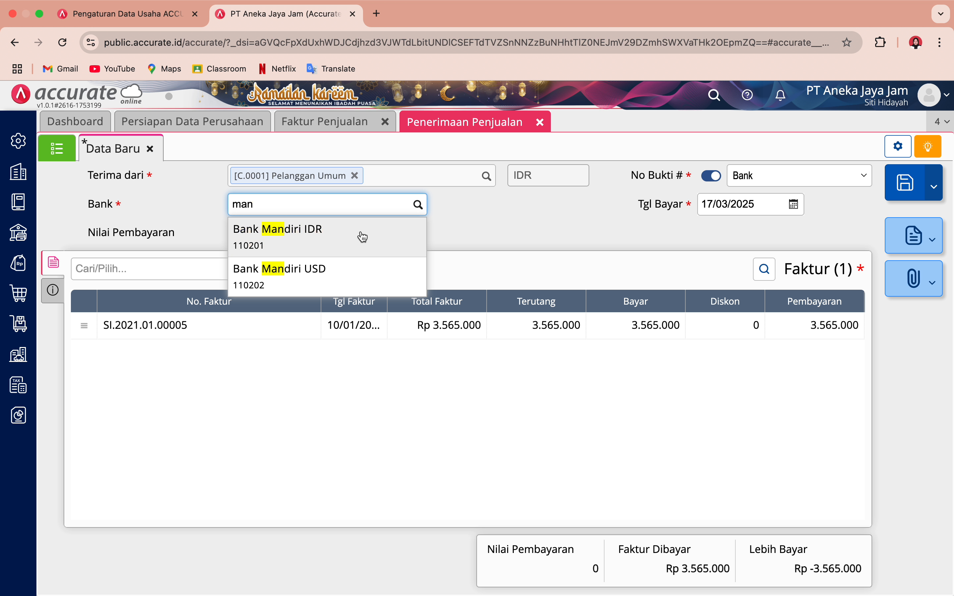
click(361, 237)
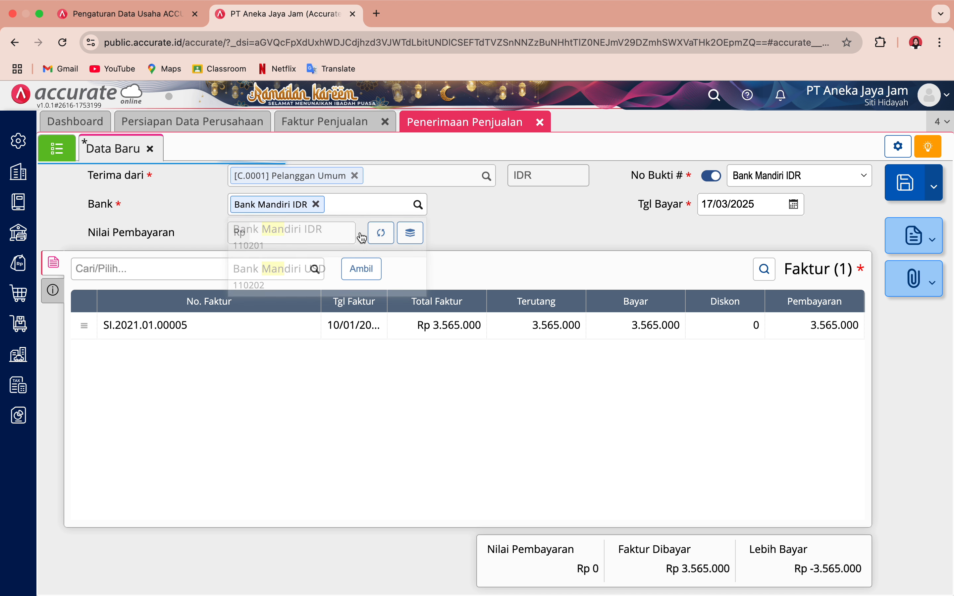
click(381, 236)
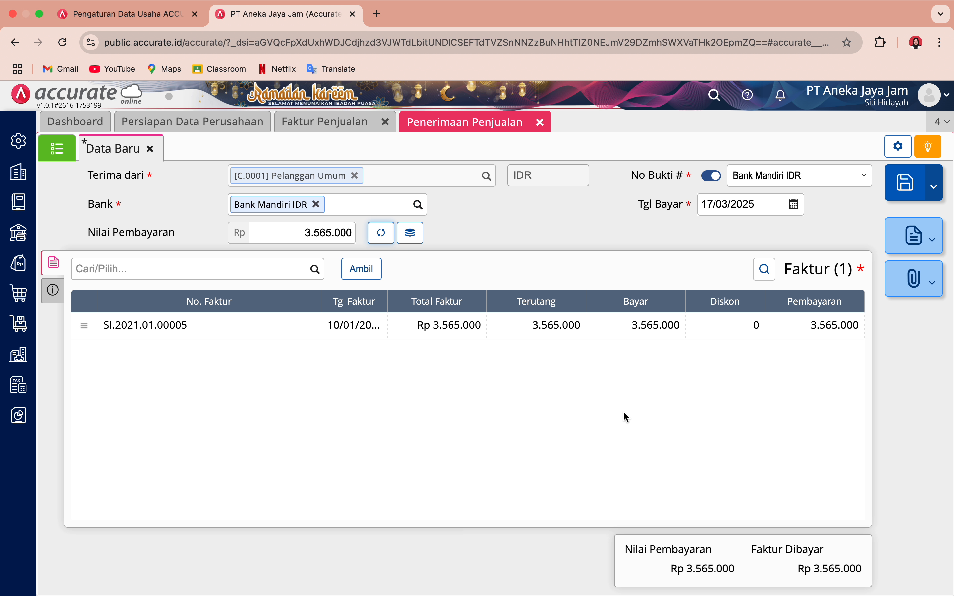
Step: Check the transaction date on the PowerPoint exercise slide and set the receipt's payment date to 10/01/2021
click(761, 207)
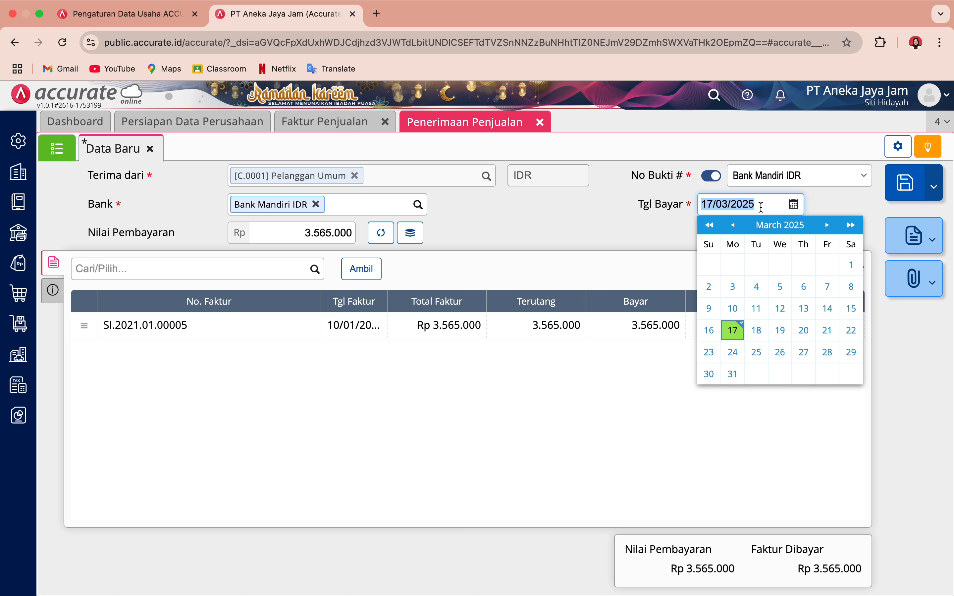
key(ctrl+Left)
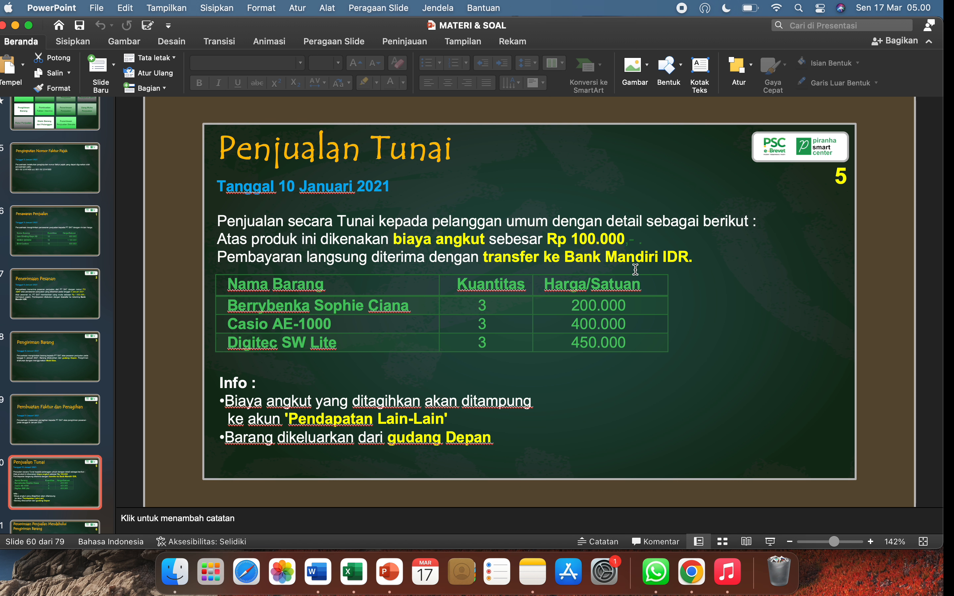
key(ctrl+Right)
text(10/01/2021)
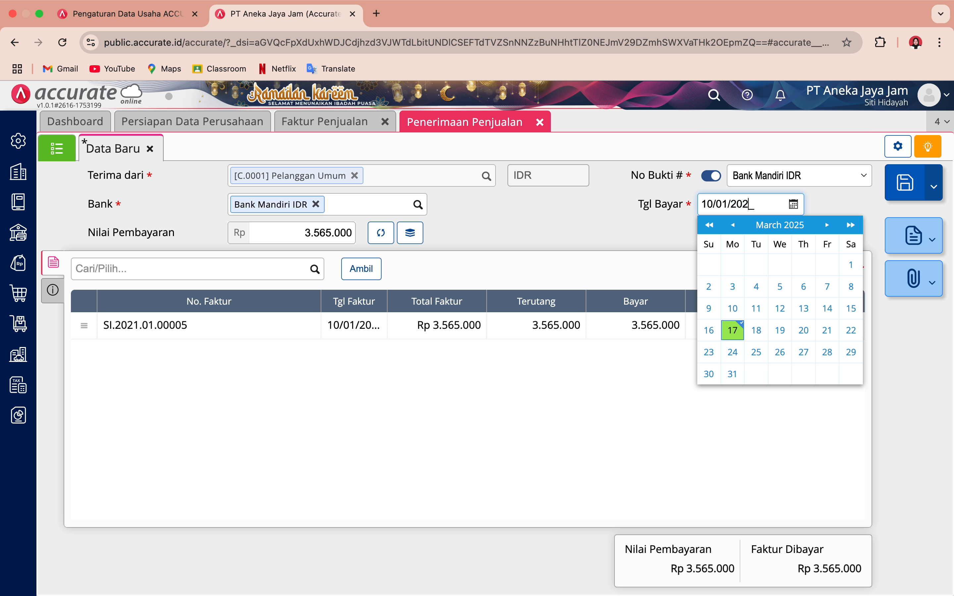
click(521, 236)
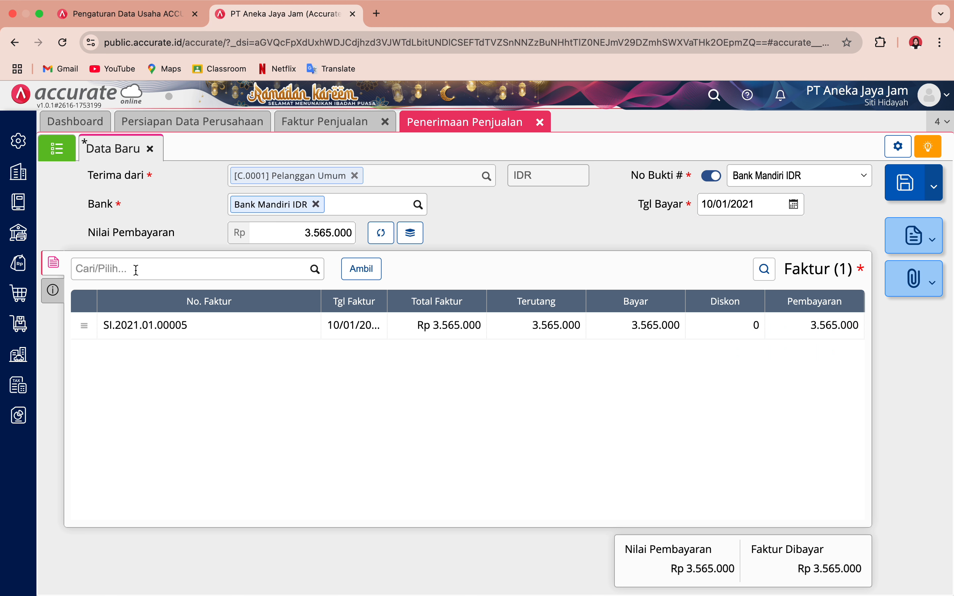
Step: Set the receipt's payment method to Transfer Bank and return to its invoice list
click(55, 302)
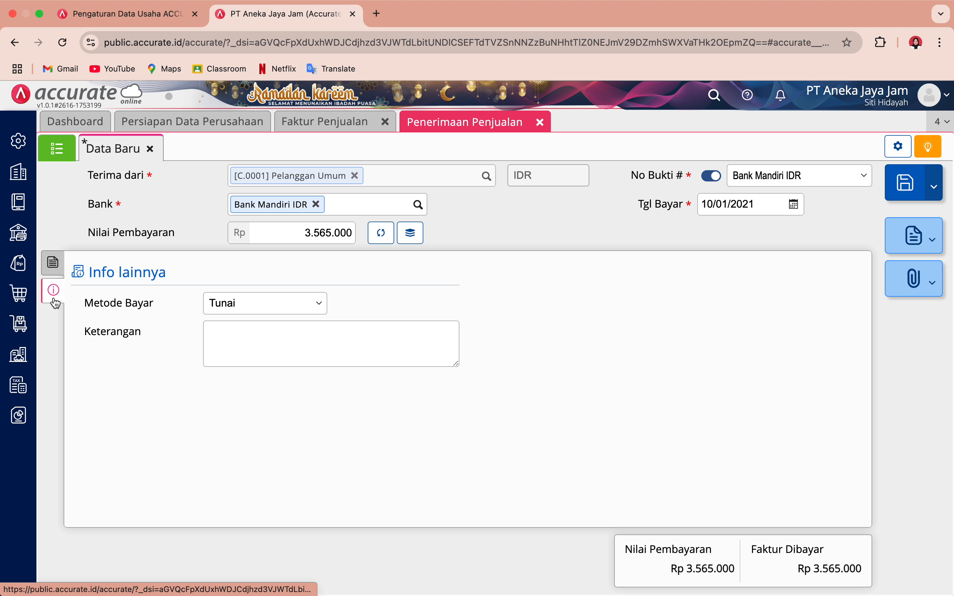
click(311, 303)
click(274, 339)
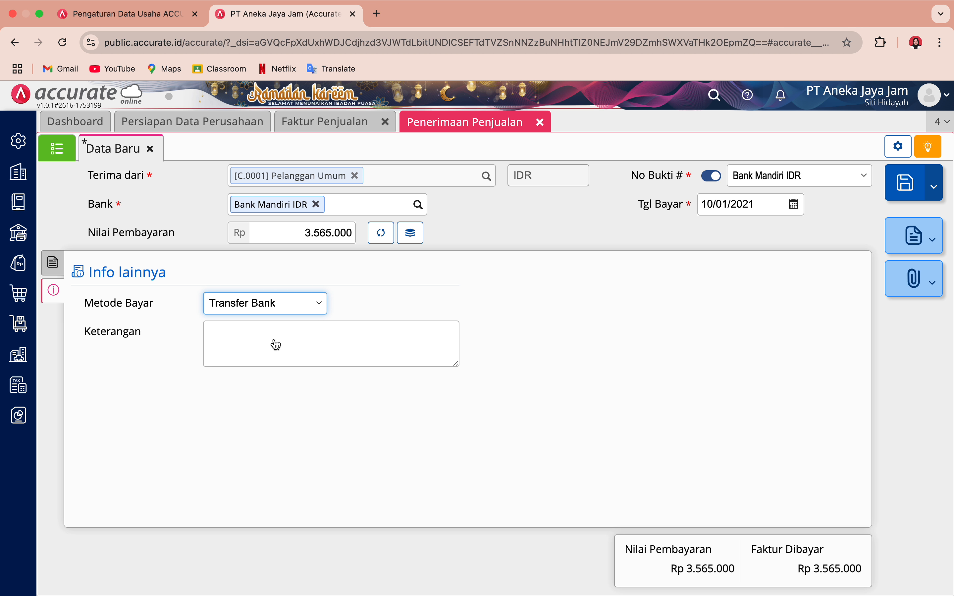
click(52, 262)
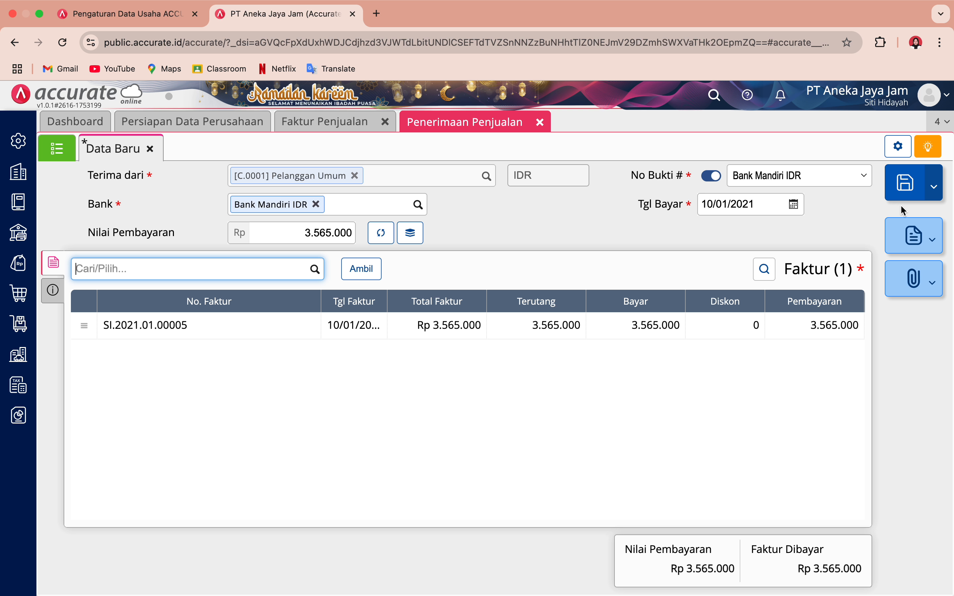
Step: Save the sales receipt, and close the Penerimaan Penjualan and Faktur Penjualan forms
click(908, 192)
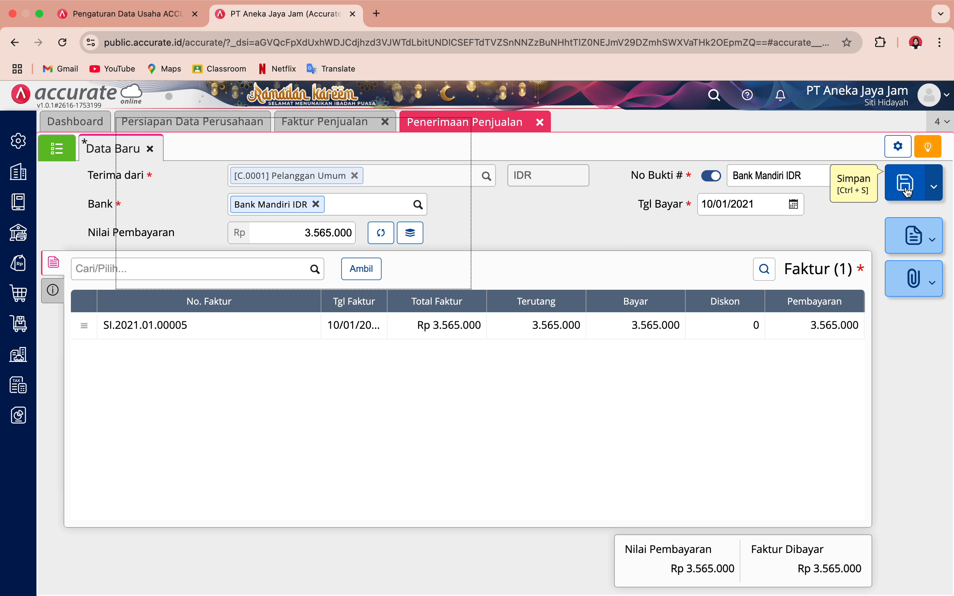
click(541, 123)
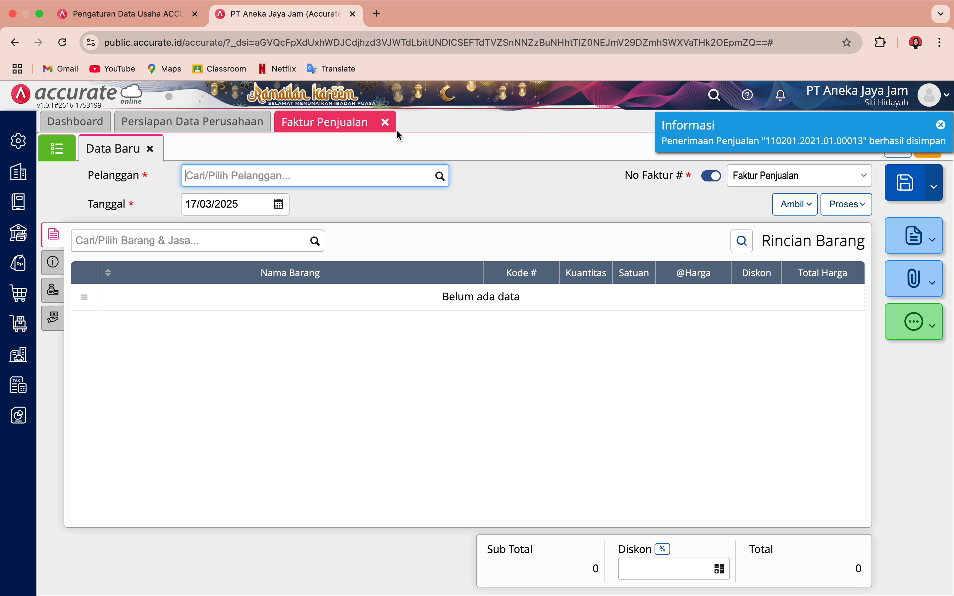
click(384, 123)
Step: Switch to PowerPoint and go to the next exercise on slide 61
key(super+Tab)
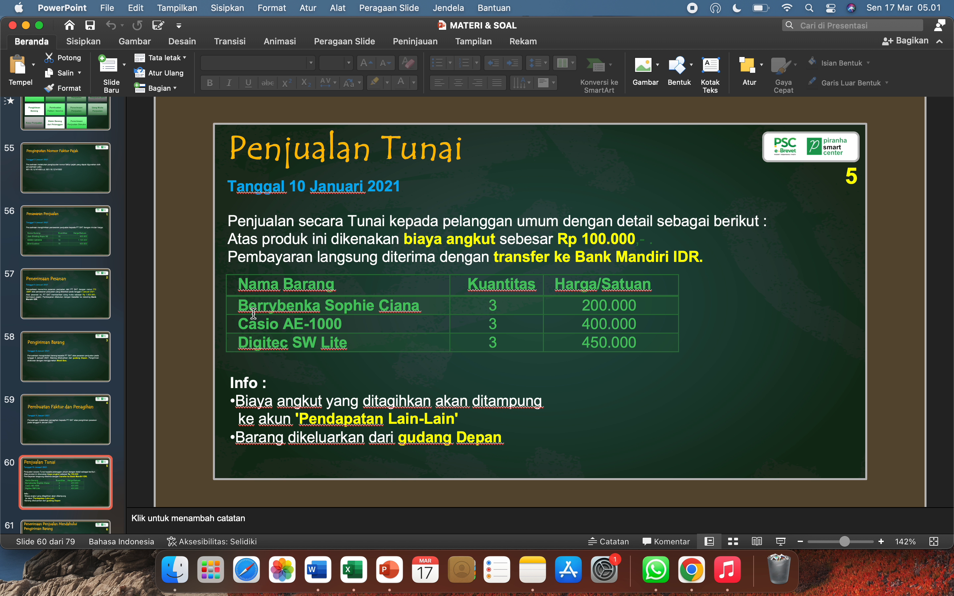
key(Down)
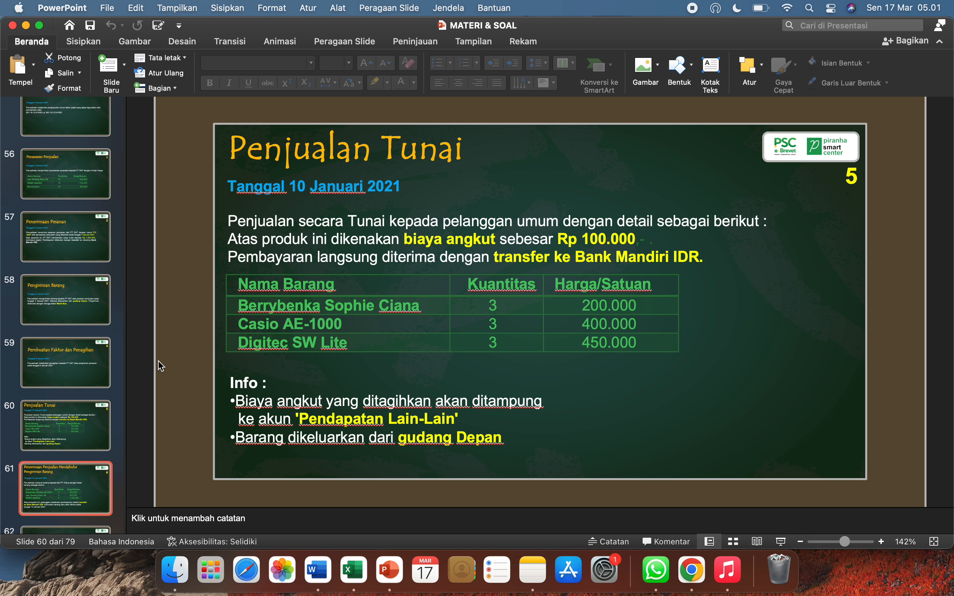
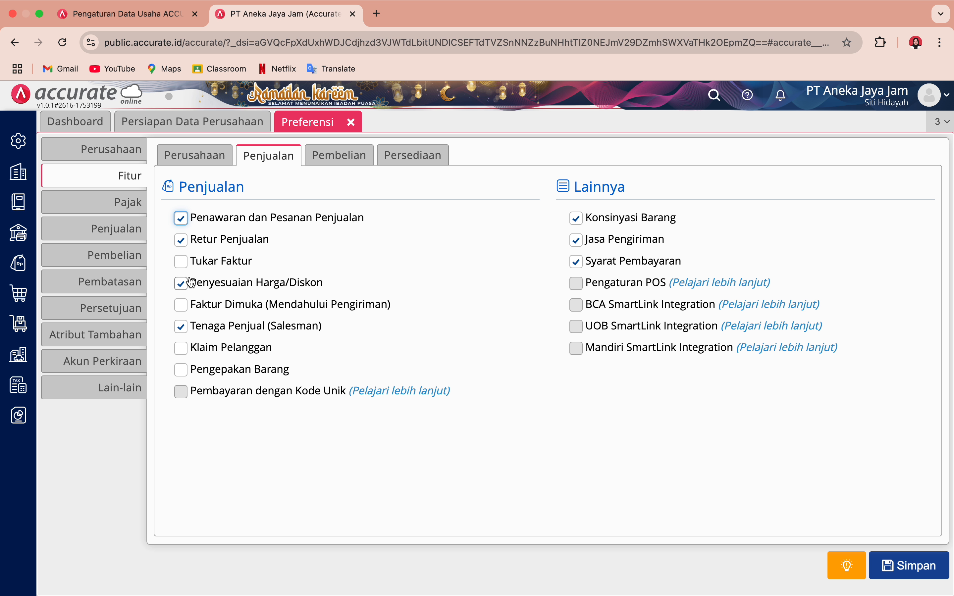
Step: Enable the sales feature Faktur Dimuka (Mendahului Pengiriman) and save the preferences
click(182, 306)
click(919, 573)
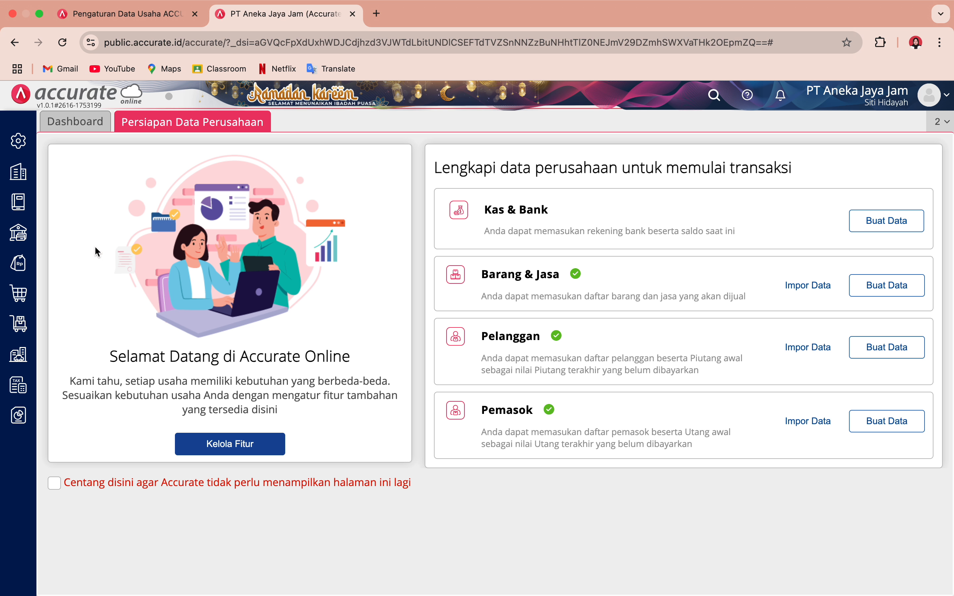
Step: Open a new Faktur Penjualan for customer PT Ordua and date it 12/01/2021, checking the date on the PowerPoint exercise slide
click(20, 271)
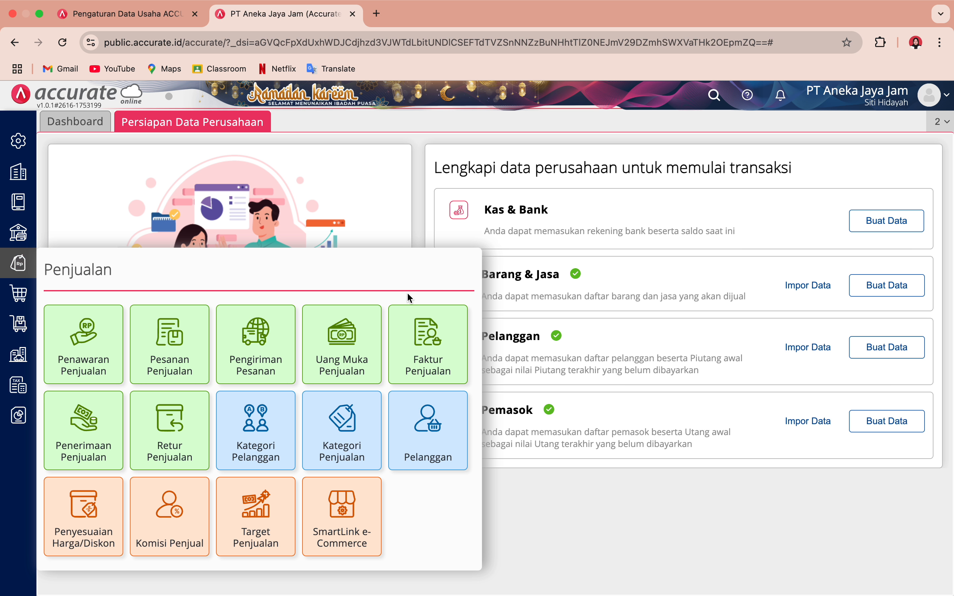
click(430, 340)
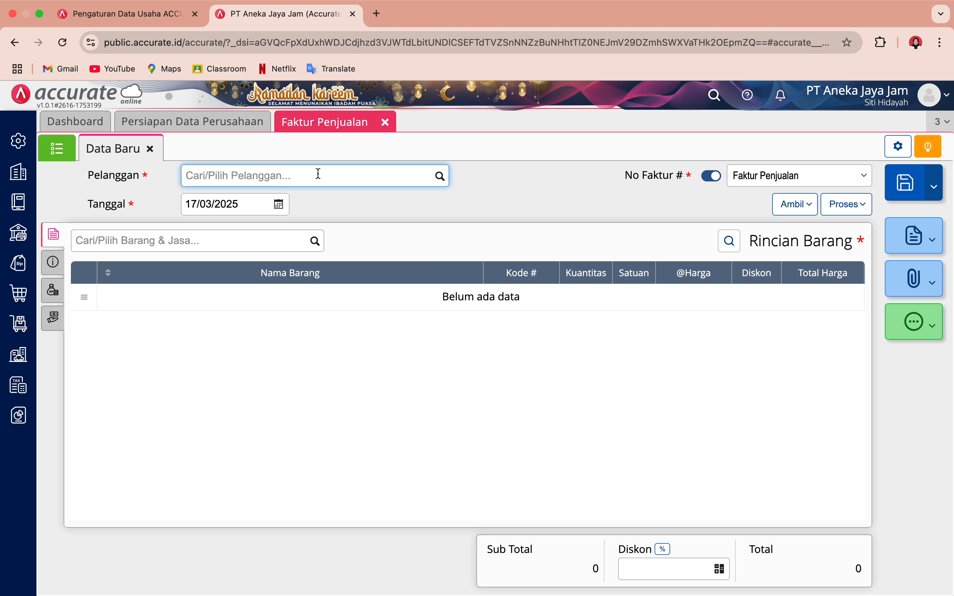
text(ordua)
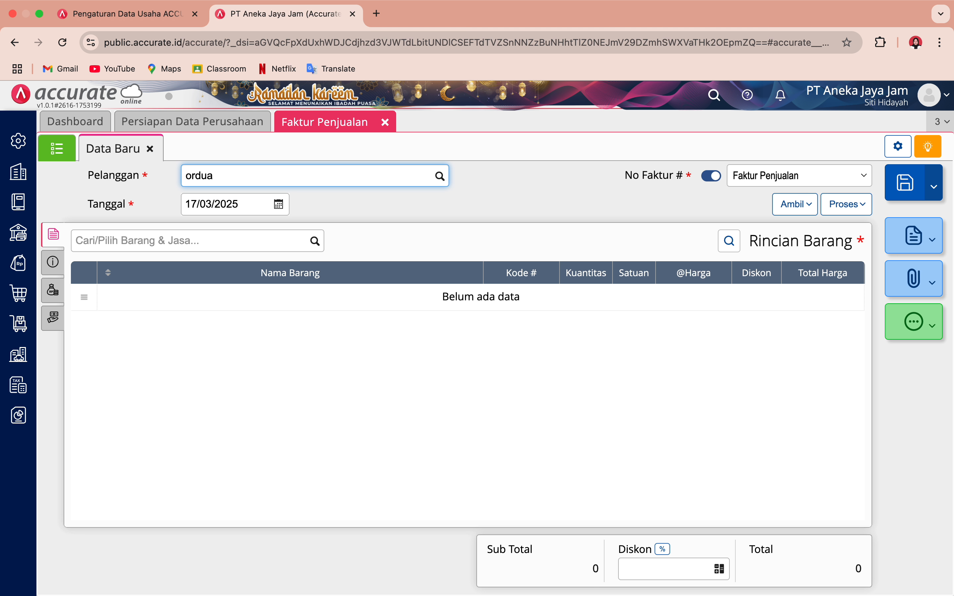
click(319, 205)
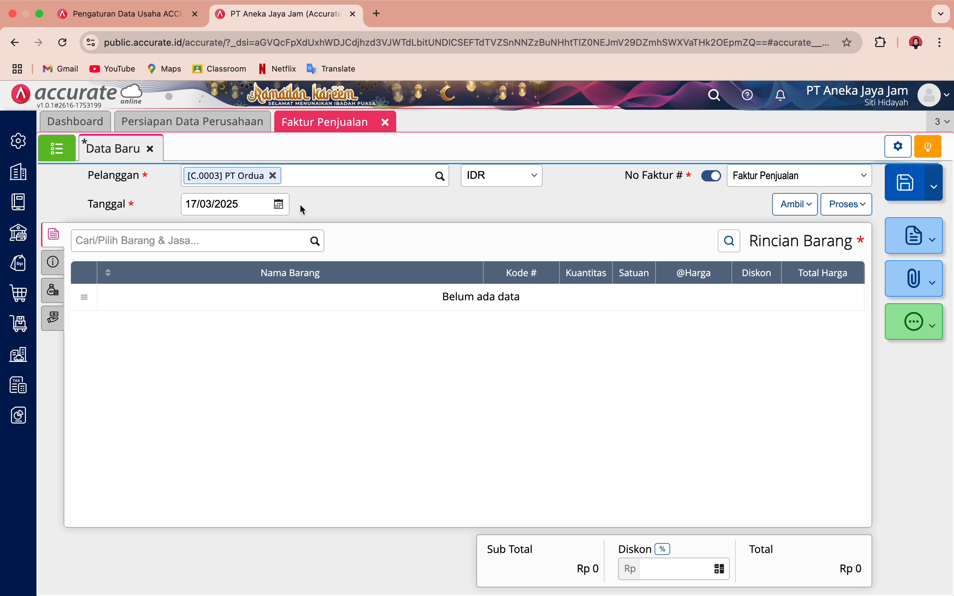
click(249, 203)
key(super+Tab)
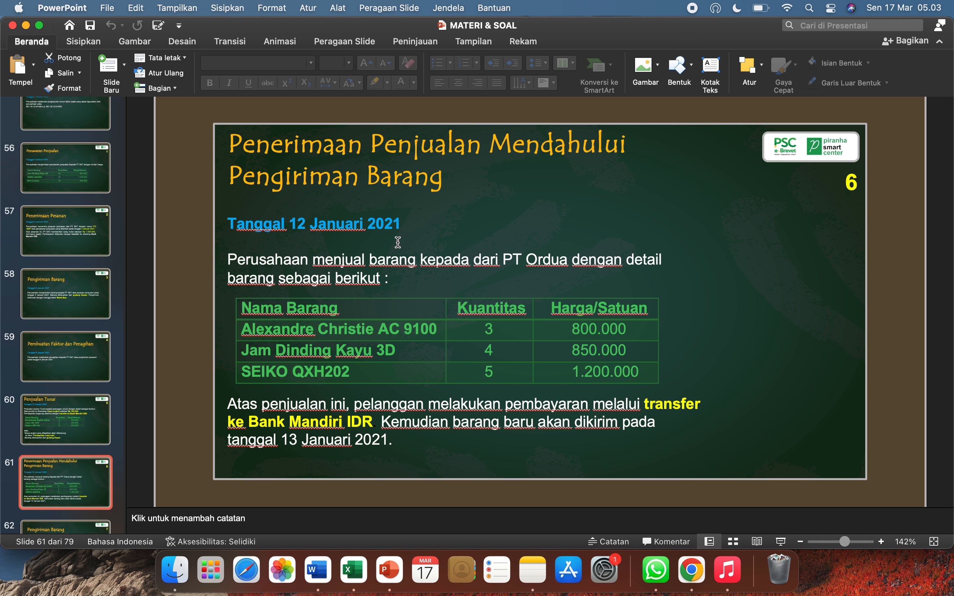
key(super+Tab)
text(12/01/2021)
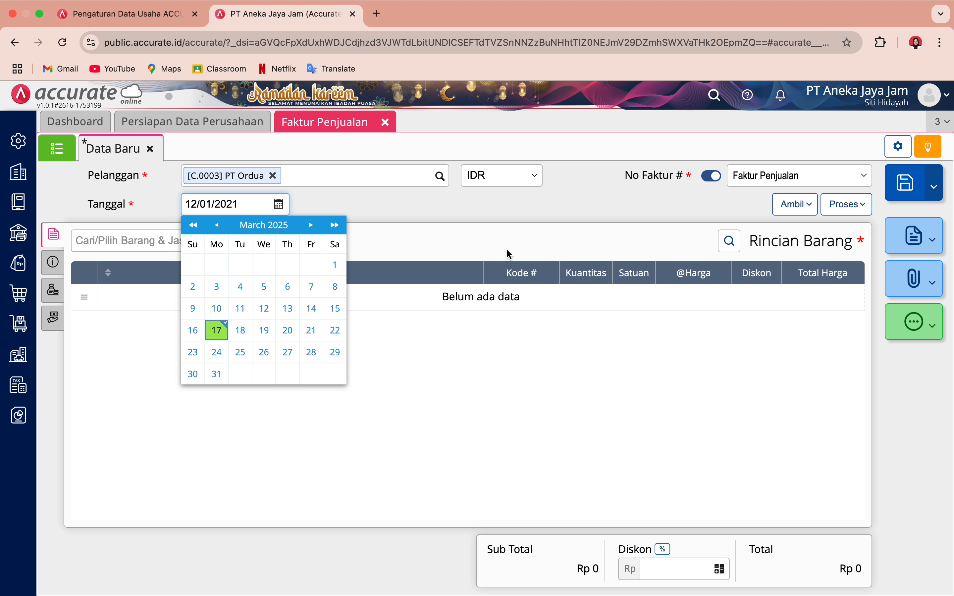
click(505, 216)
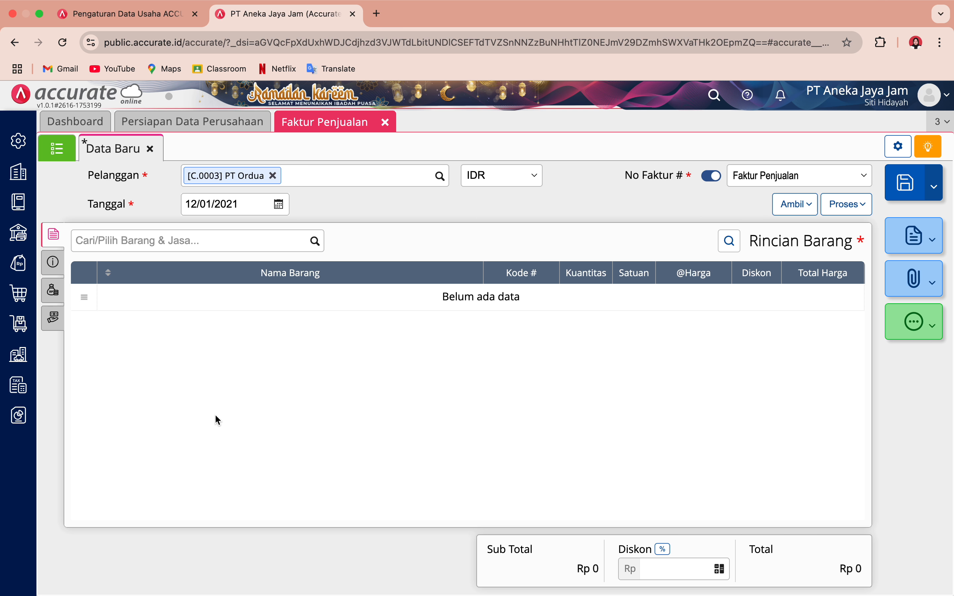
Step: Select the item Alexandre Christie AC 9100 from the PowerPoint exercise for the invoice and set its quantity to 3
click(270, 245)
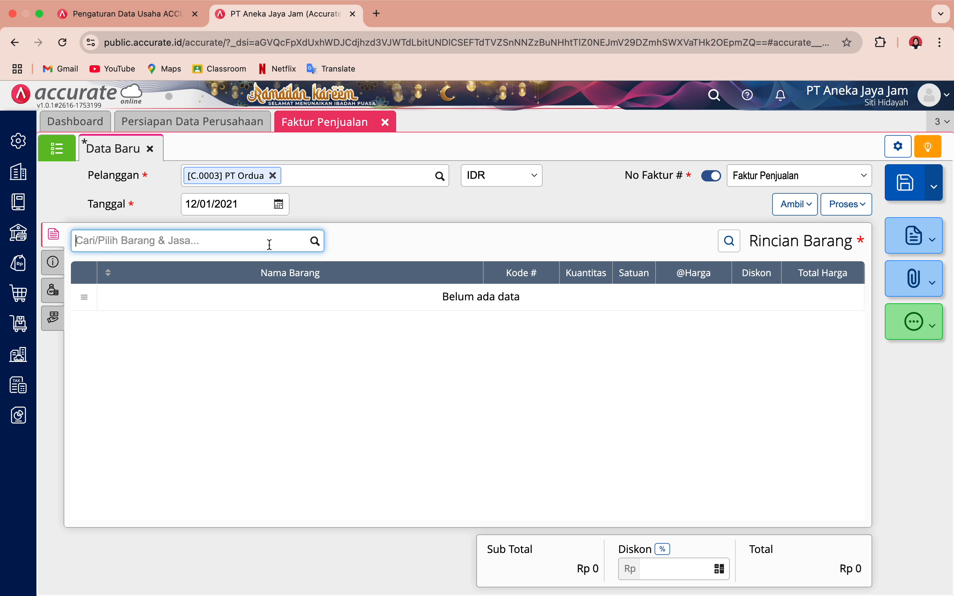
key(super+Tab)
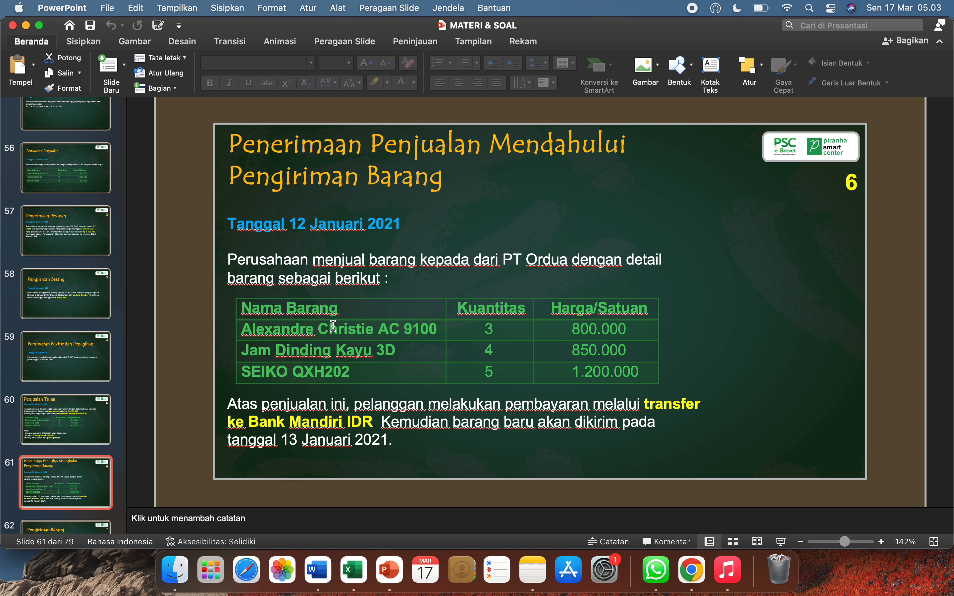
key(super+Tab)
text(ale)
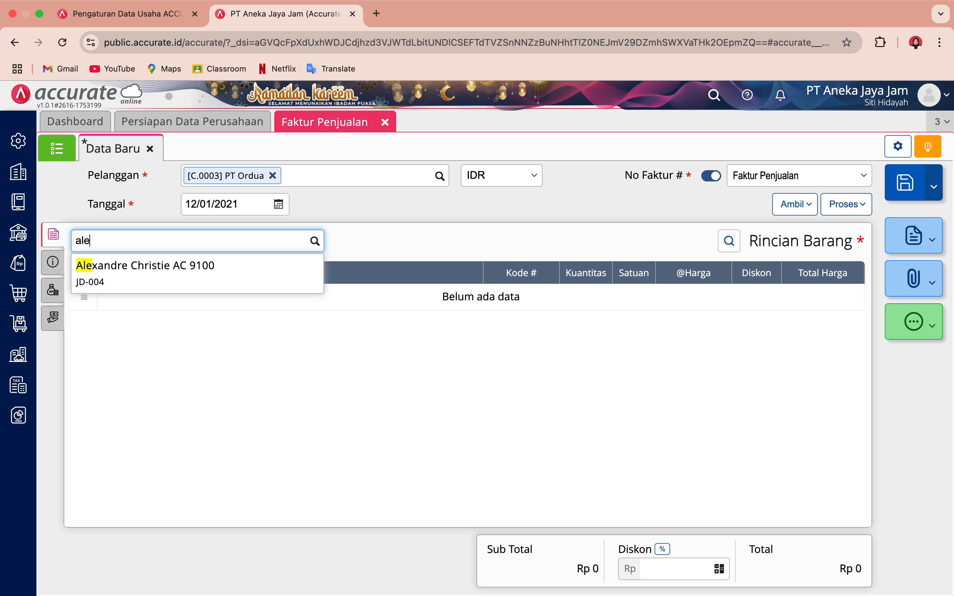
click(280, 290)
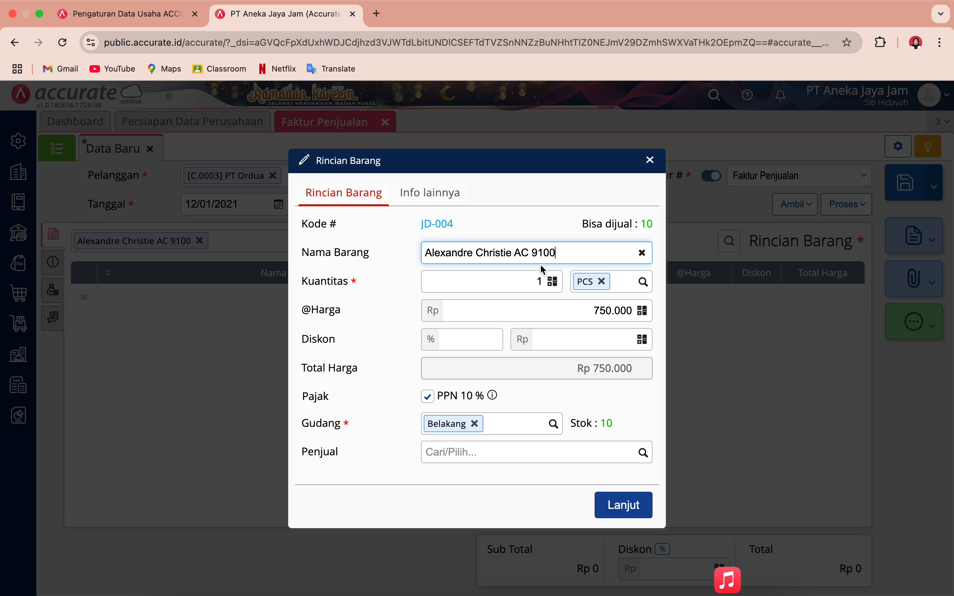
click(548, 284)
key(BackSpace)
text(3)
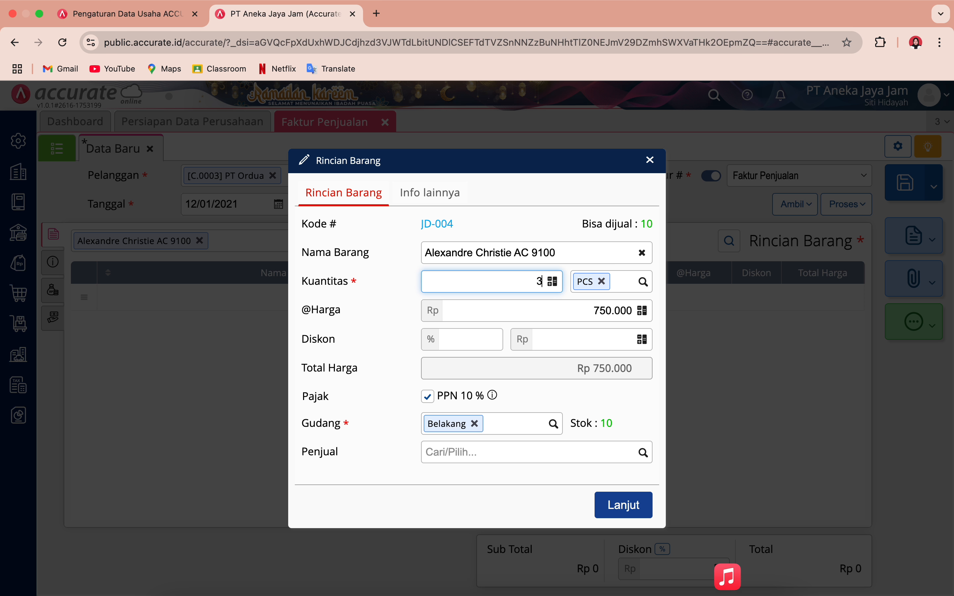
Step: Set the Alexandre Christie AC 9100 unit price to Rp 800.000, as given on the PowerPoint exercise slide
key(ctrl+Left)
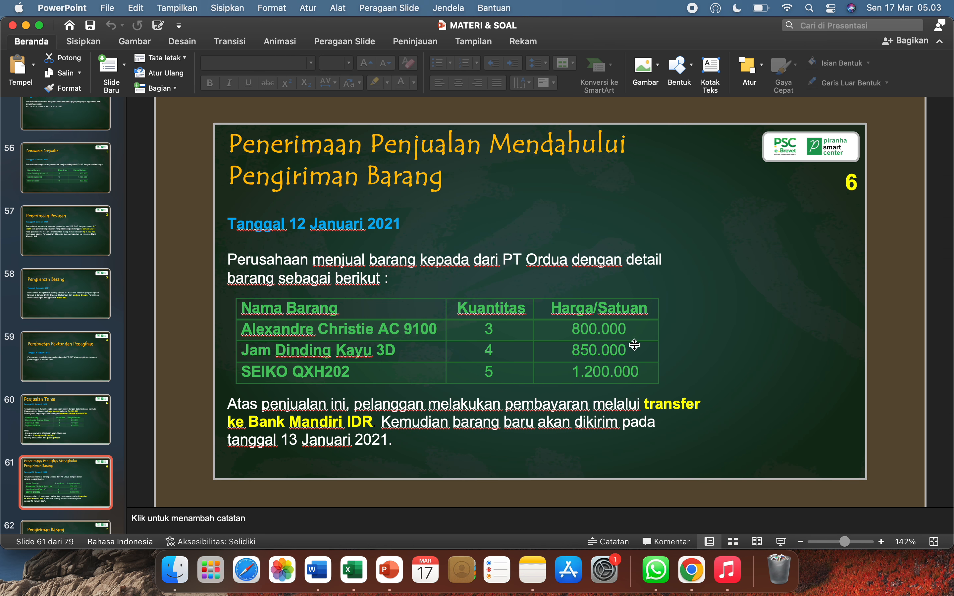
key(ctrl+Right)
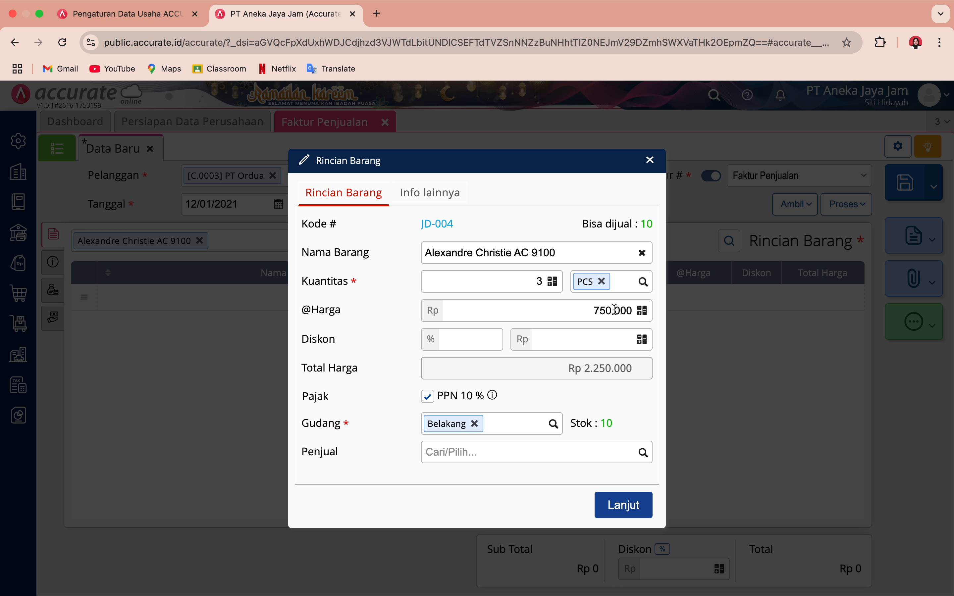
click(611, 310)
key(BackSpace)
key(BackSpace)
key(BackSpace)
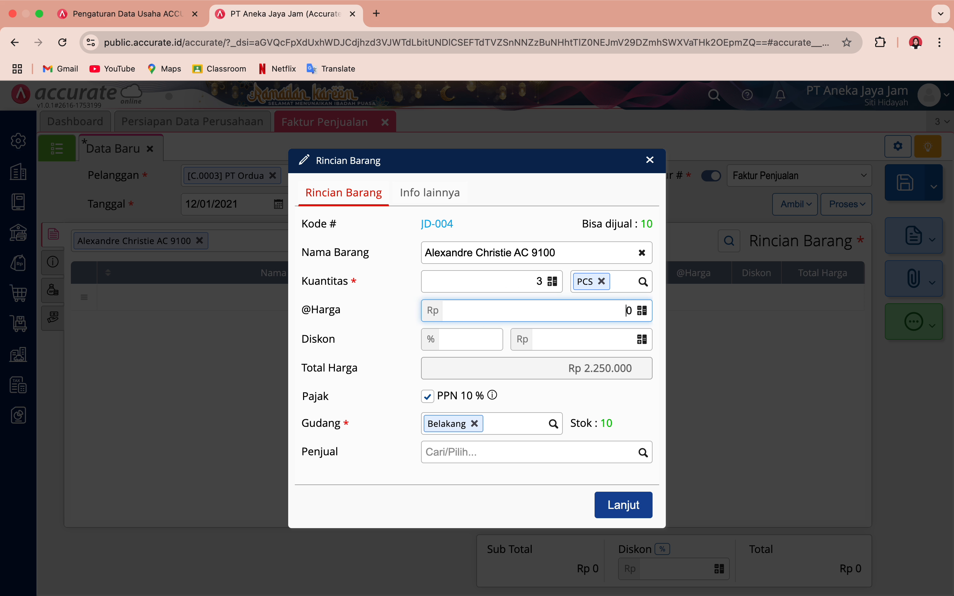
text(800.000)
click(620, 398)
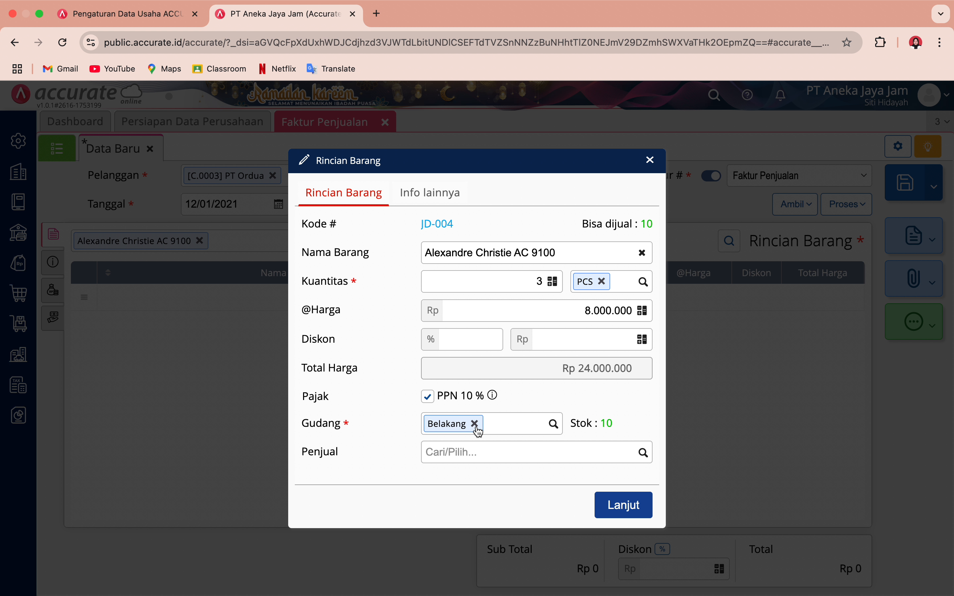
click(598, 311)
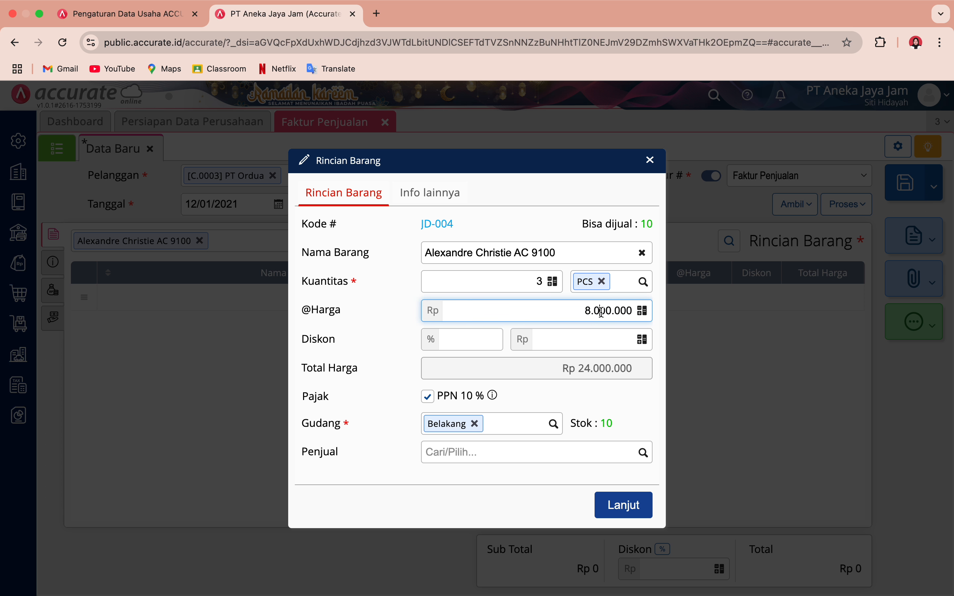
click(629, 394)
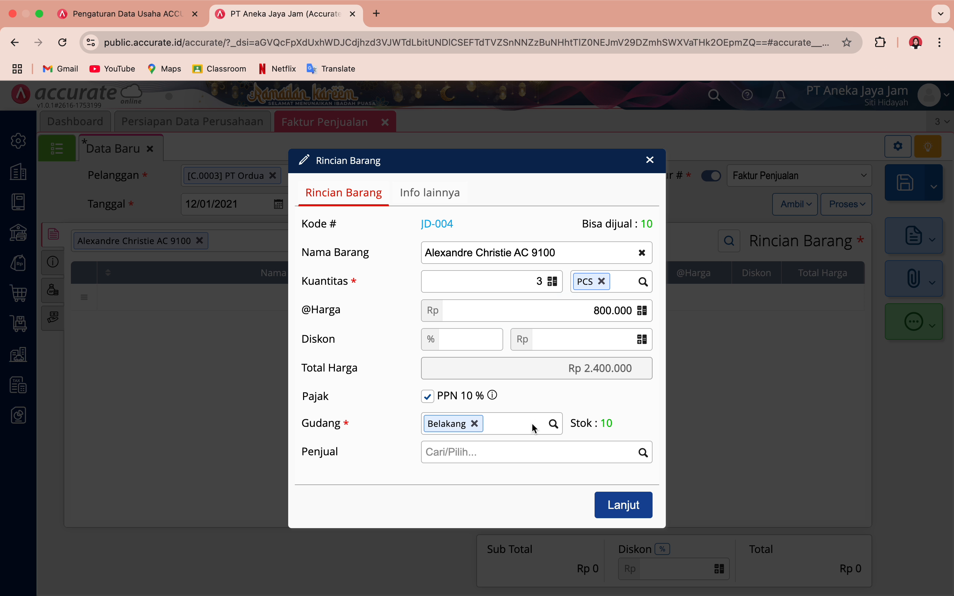
Step: Change the item's warehouse to Depan and add the Alexandre Christie AC 9100 line to the invoice
key(ctrl+Left)
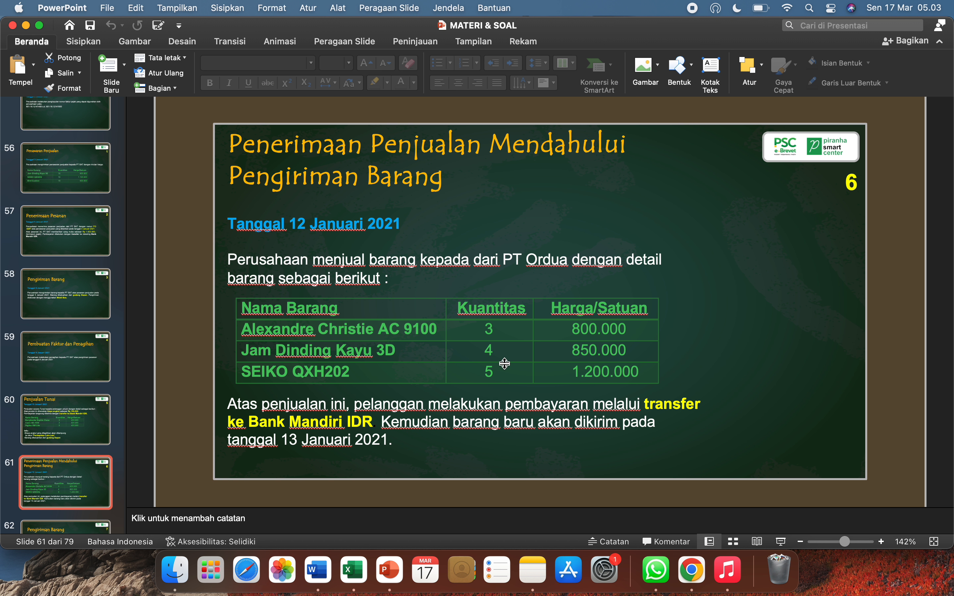
key(ctrl+Right)
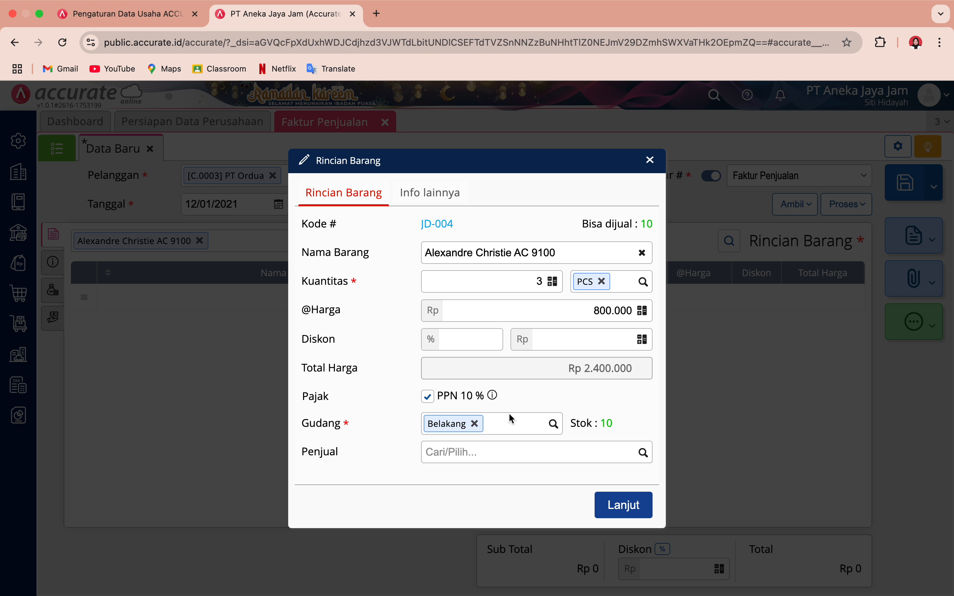
click(476, 425)
text(depan)
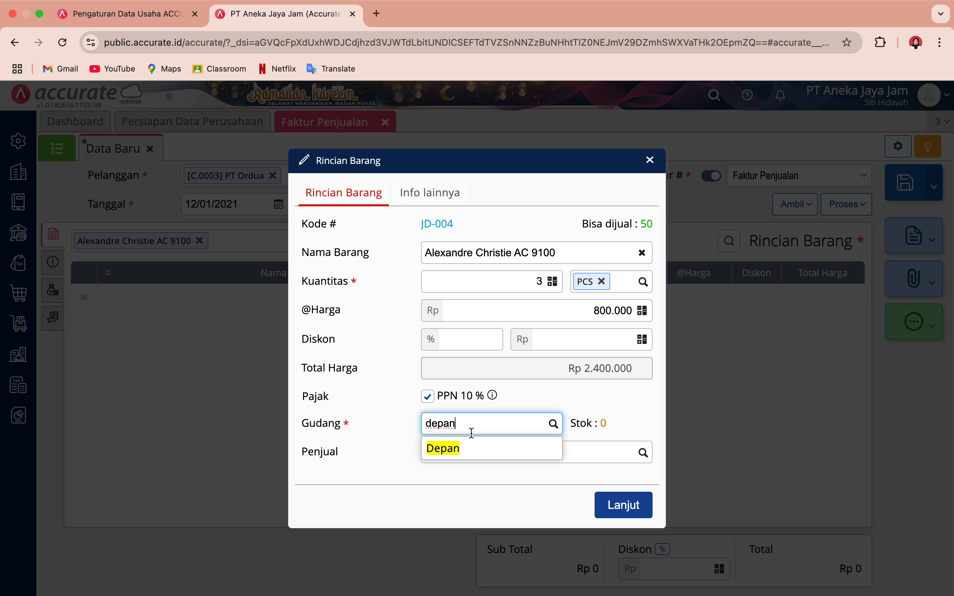
click(472, 449)
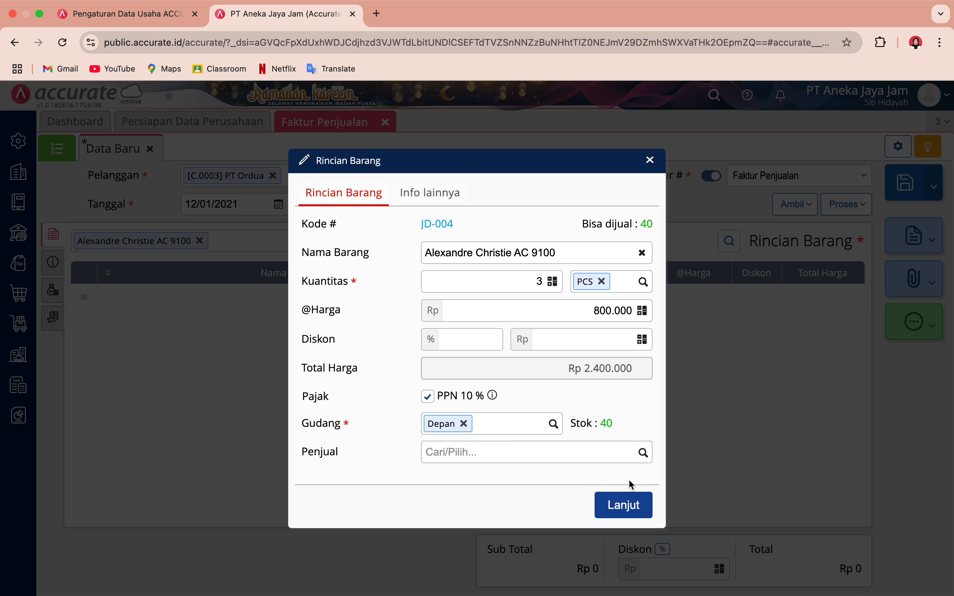
click(627, 506)
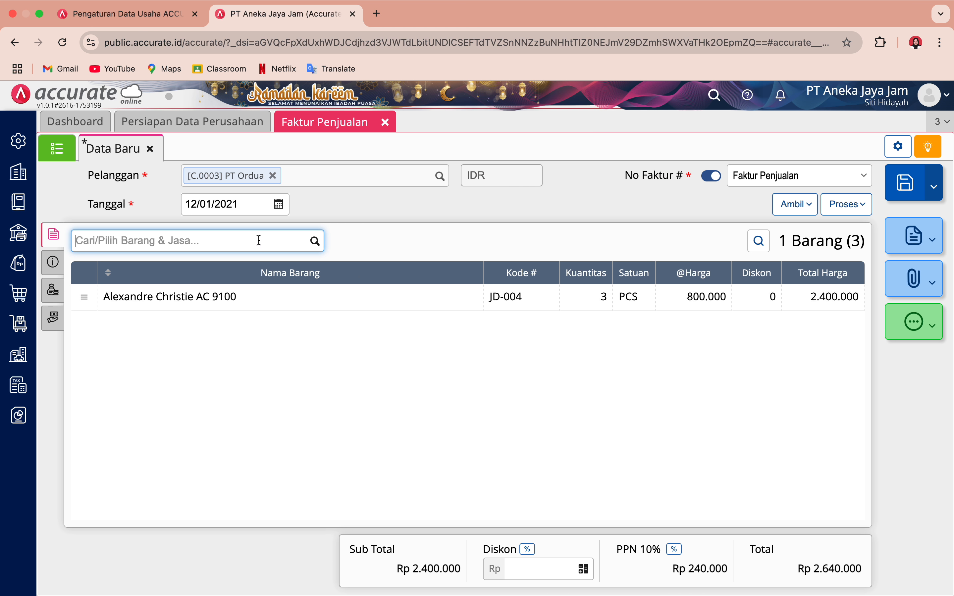
Step: Look up the second item in the PowerPoint exercise and select Jam Dinding Kayu 3D for the invoice
key(ctrl+Left)
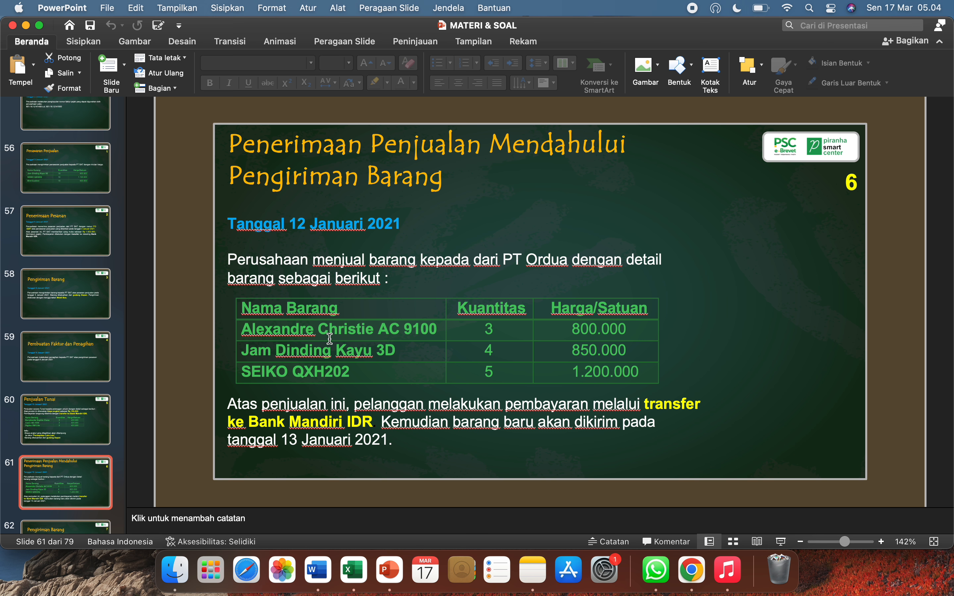
key(ctrl+Right)
text(d)
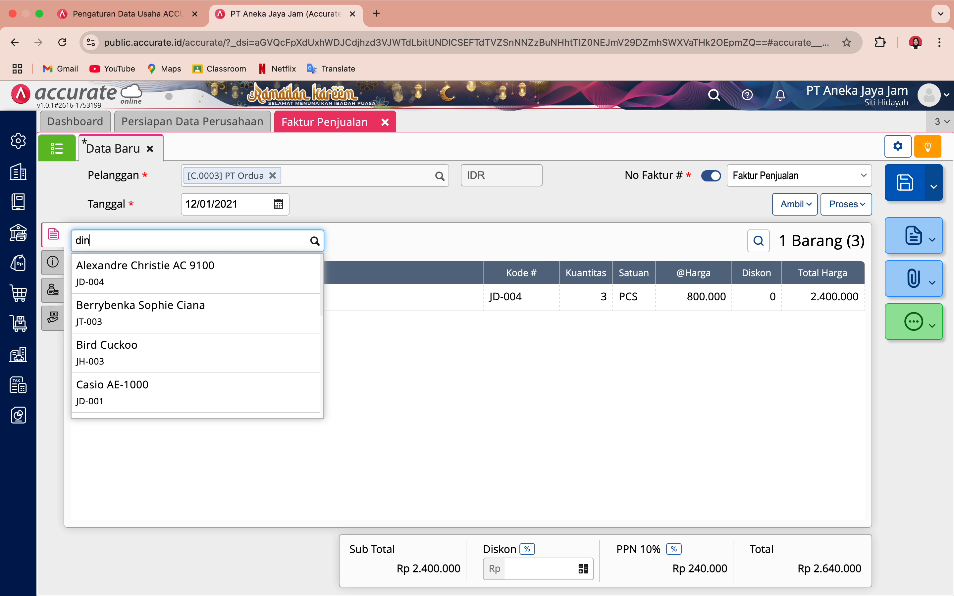
click(247, 277)
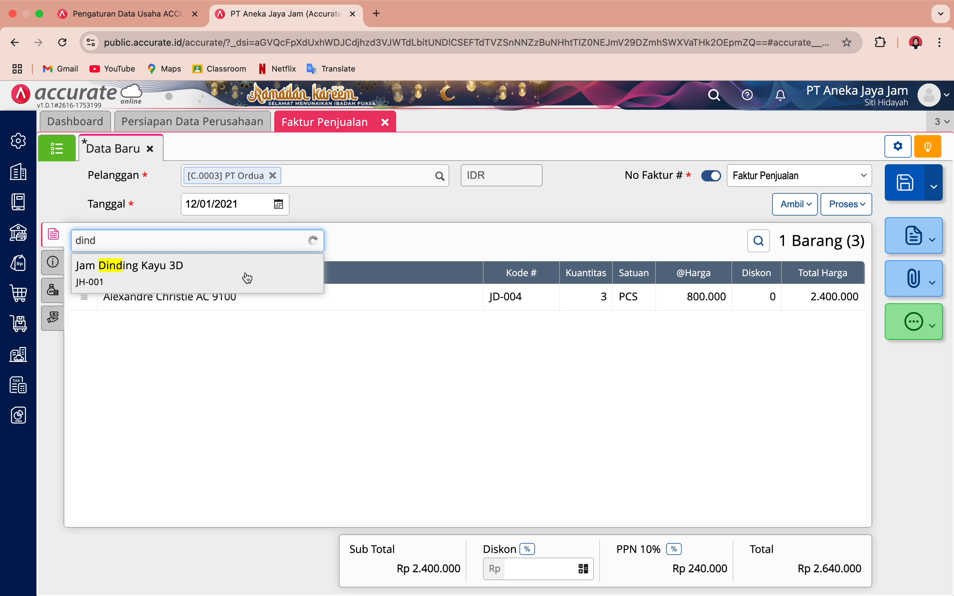
click(541, 280)
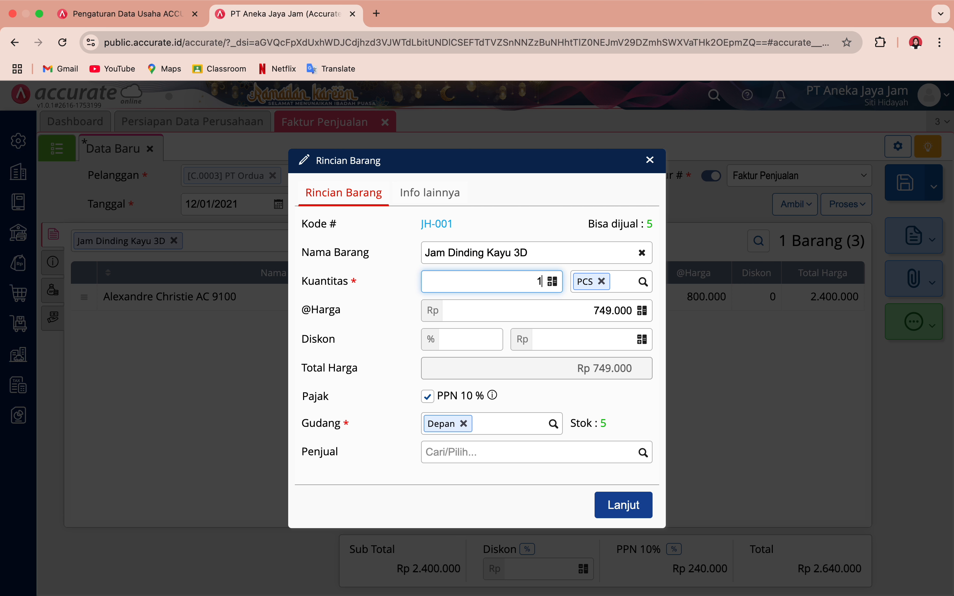
Step: Set Jam Dinding Kayu 3D to quantity 4 at a unit price of Rp 850.000, and add the line to the invoice
key(ctrl+Left)
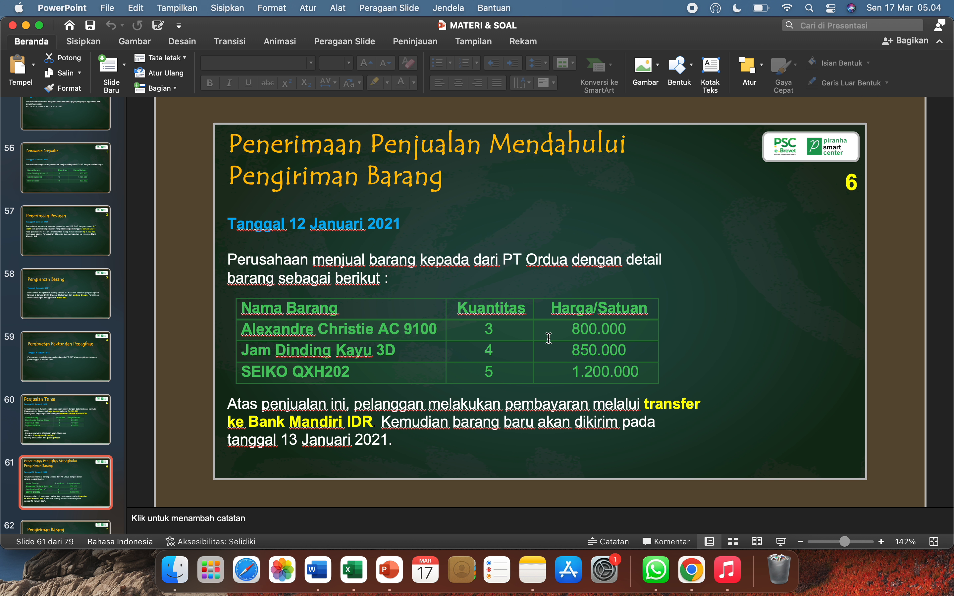
key(ctrl+Right)
text(4)
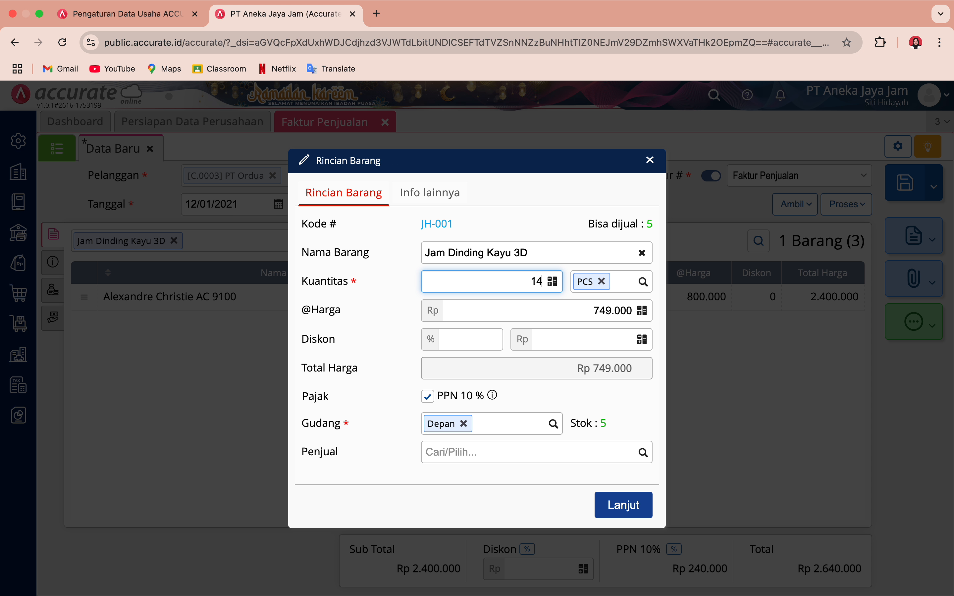
click(612, 311)
key(BackSpace)
key(BackSpace)
key(BackSpace)
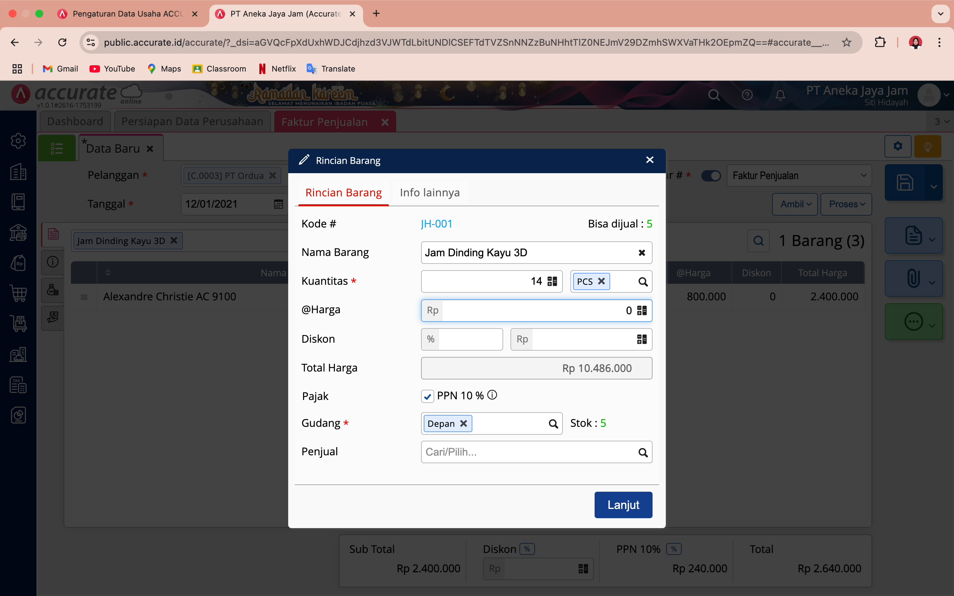
text(850.000)
click(630, 393)
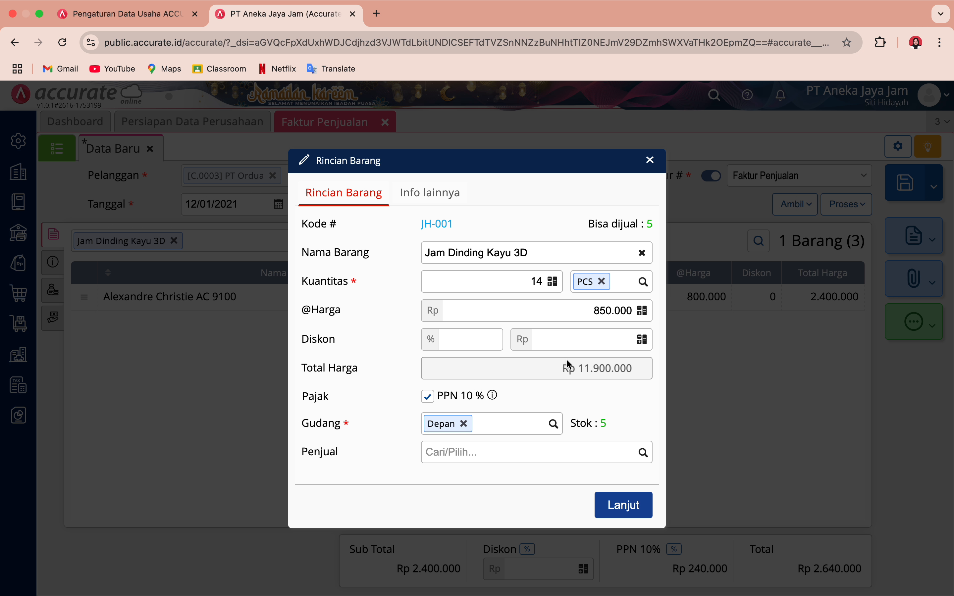
click(538, 282)
key(BackSpace)
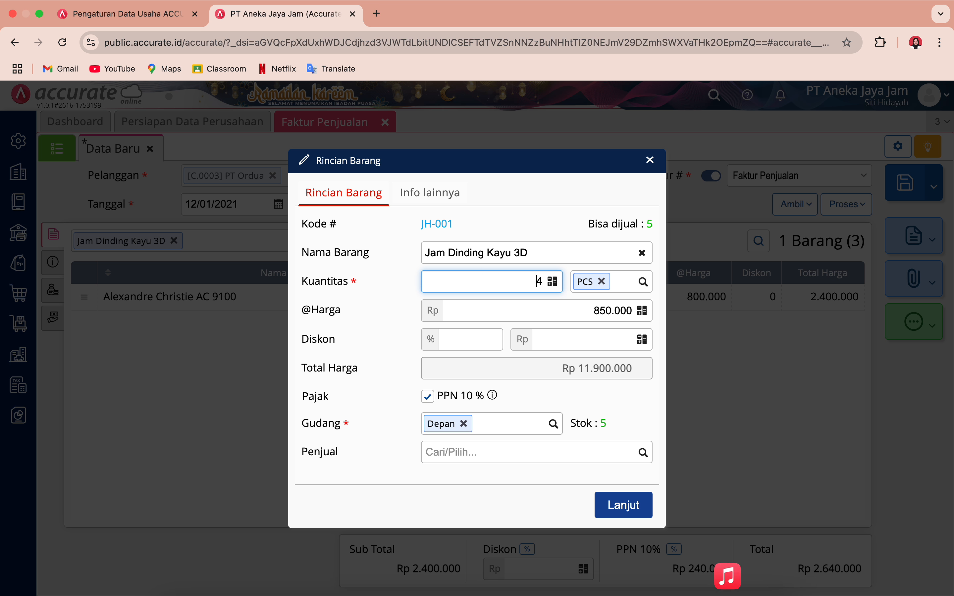
click(630, 419)
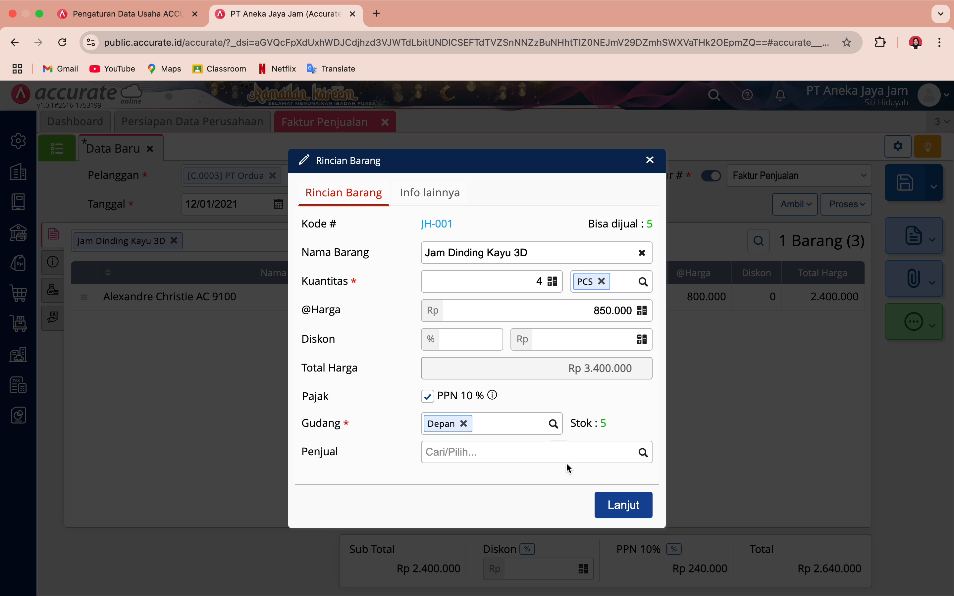
click(631, 509)
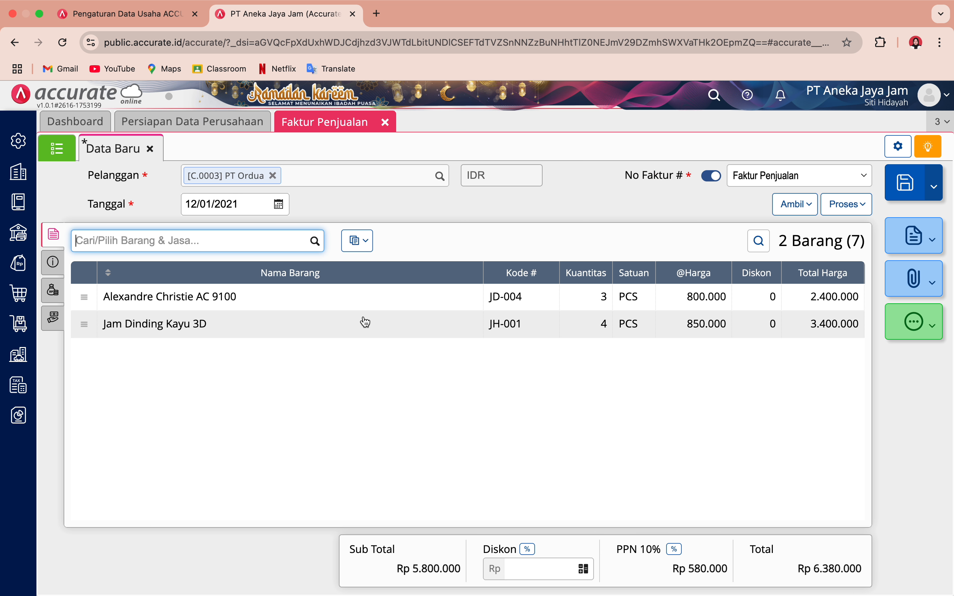
Step: Look up the third item in the PowerPoint exercise and select Seiko QXH202 for the invoice
key(super+Tab)
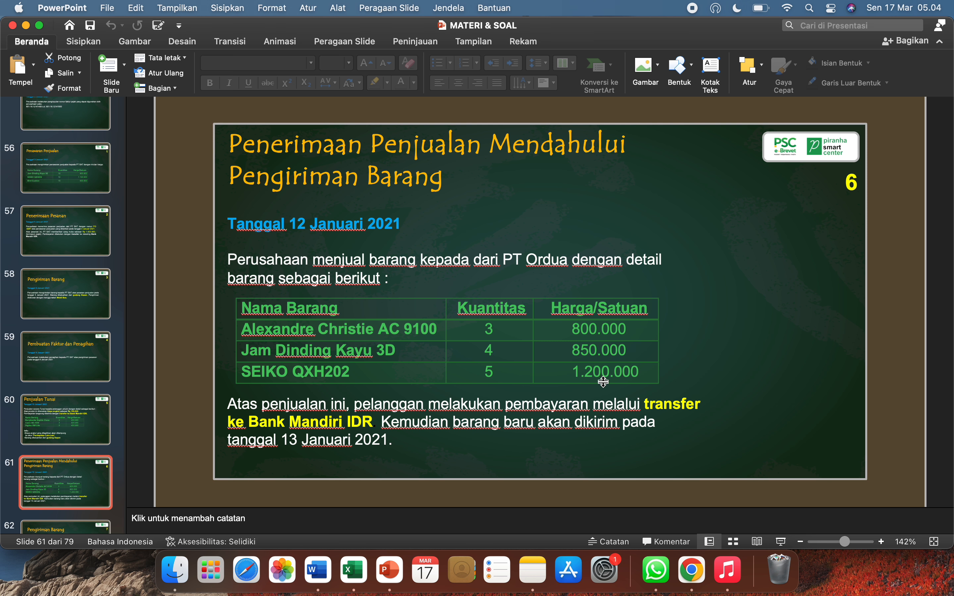
key(super+Tab)
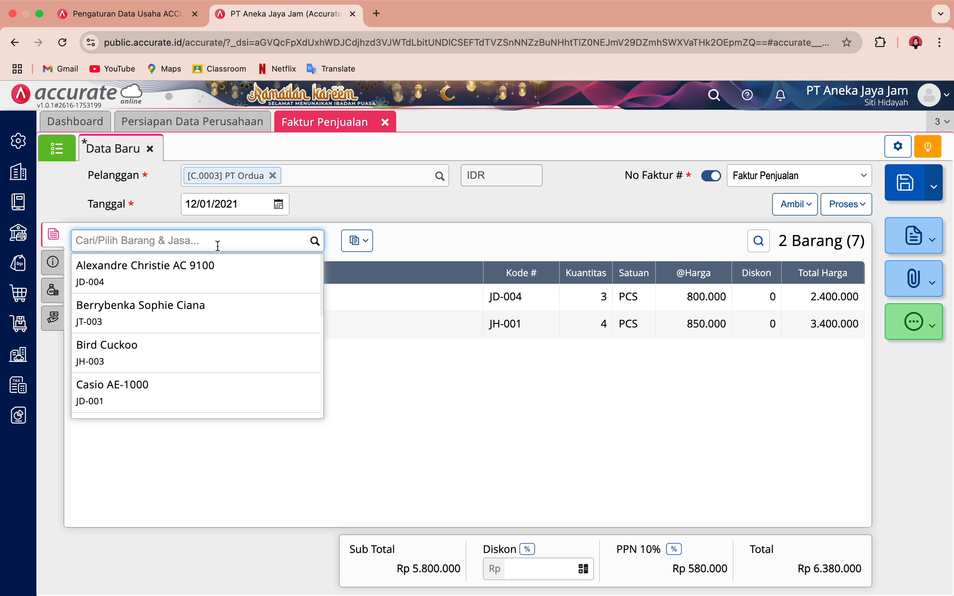
text(se)
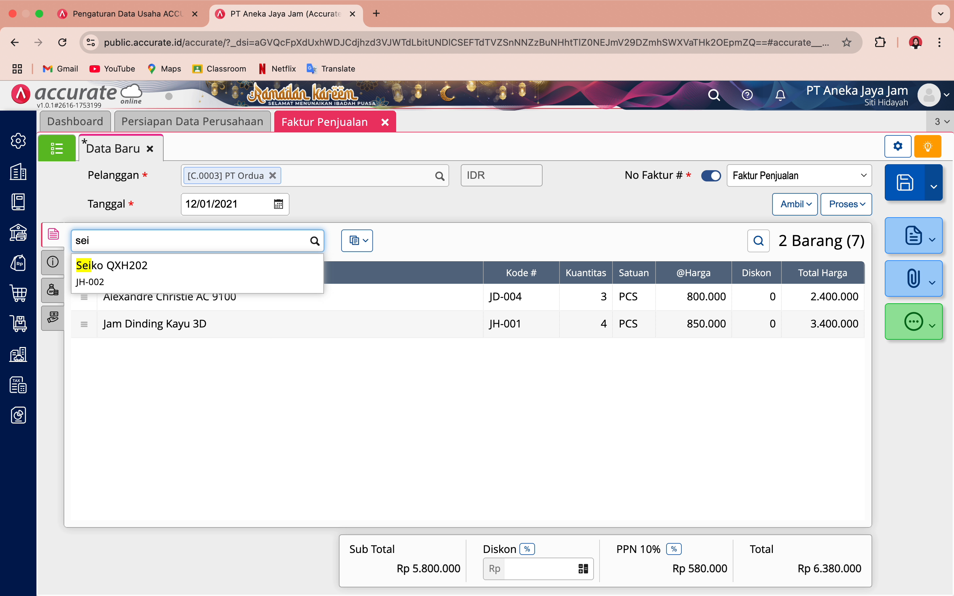
text(i)
click(199, 272)
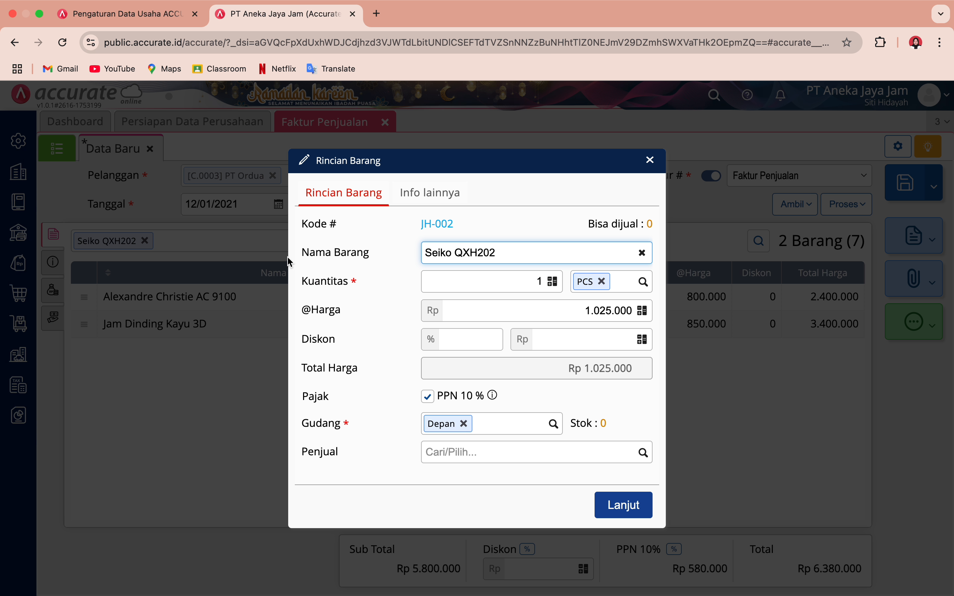
Step: Set the Seiko QXH202 quantity to 5 and its unit price to Rp 1.200.000
click(543, 281)
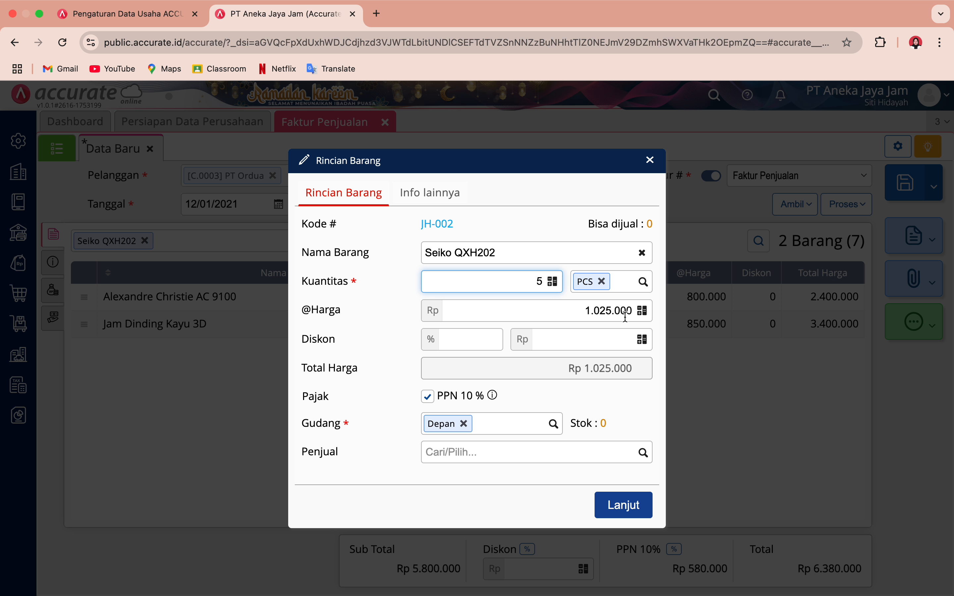
click(610, 311)
key(BackSpace)
key(BackSpace)
key(BackSpace)
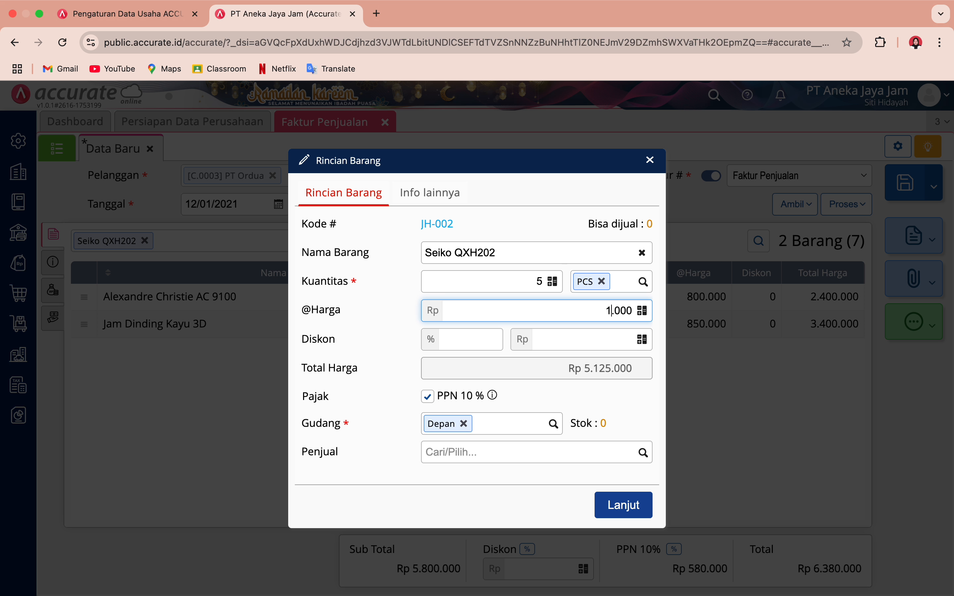
text(20.000)
key(BackSpace)
click(638, 389)
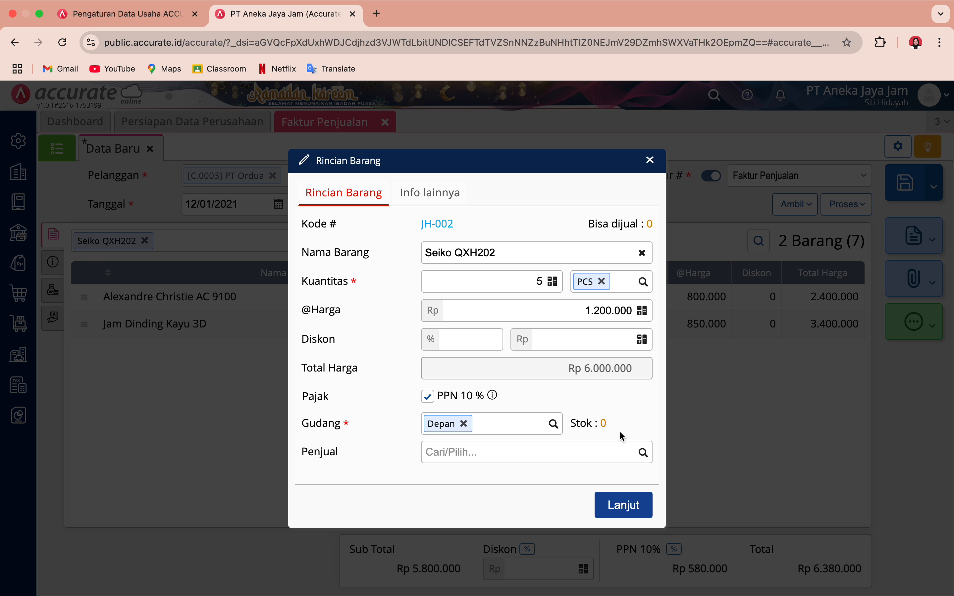
Step: Change the Seiko QXH202 warehouse to Belakang and add the line to the invoice
click(464, 425)
text(d)
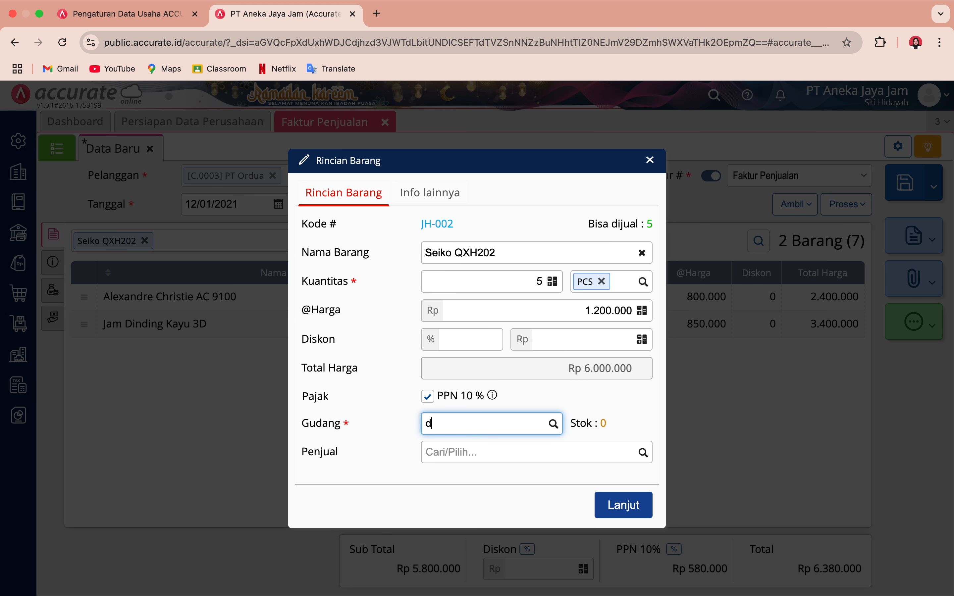
text(e)
key(BackSpace)
key(BackSpace)
text(bela)
click(448, 450)
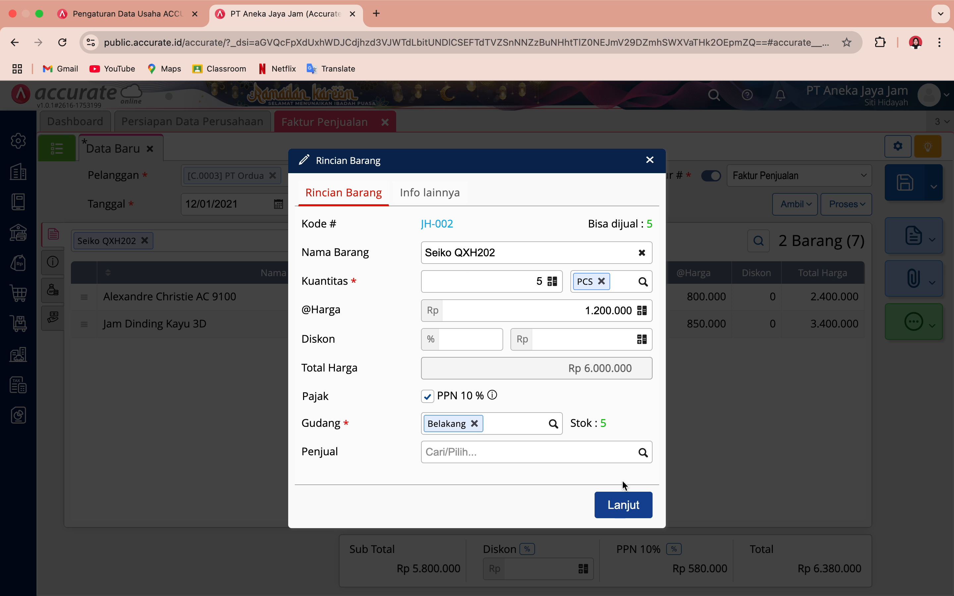
click(626, 511)
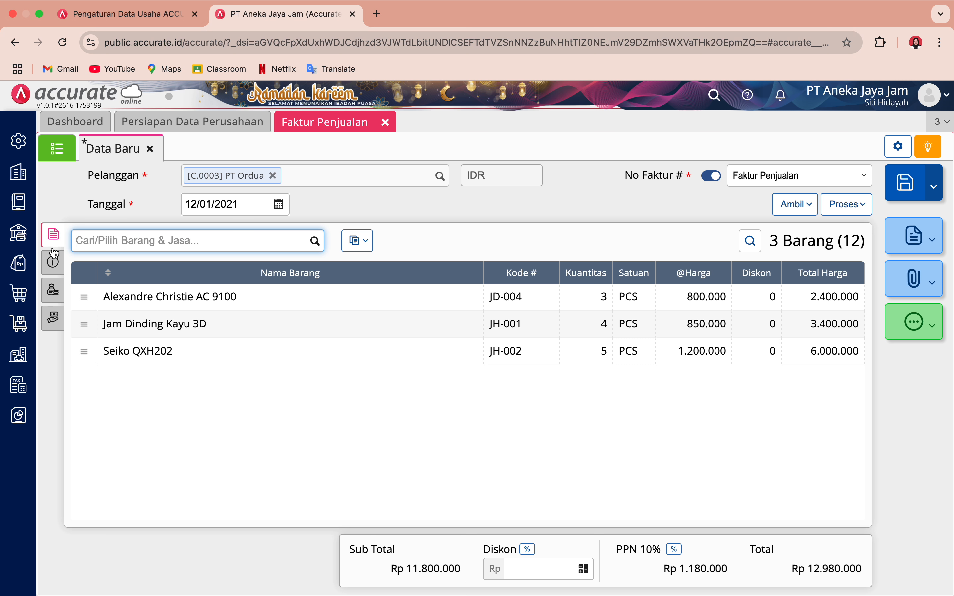
Step: Set the invoice's delivery date to 13/01/2021, as given on the PowerPoint exercise slide, and return to the item list
click(53, 266)
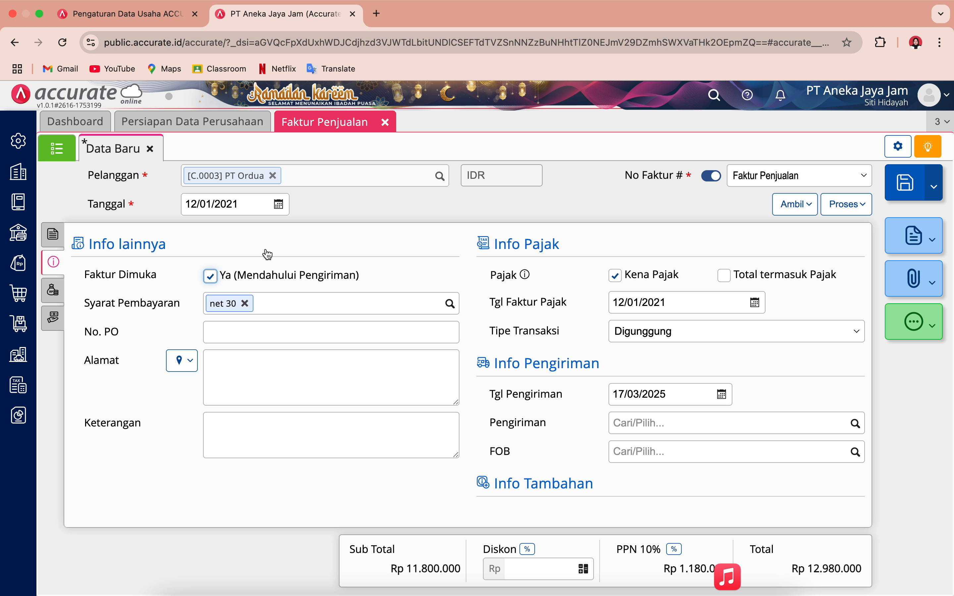
click(674, 393)
key(ctrl+Left)
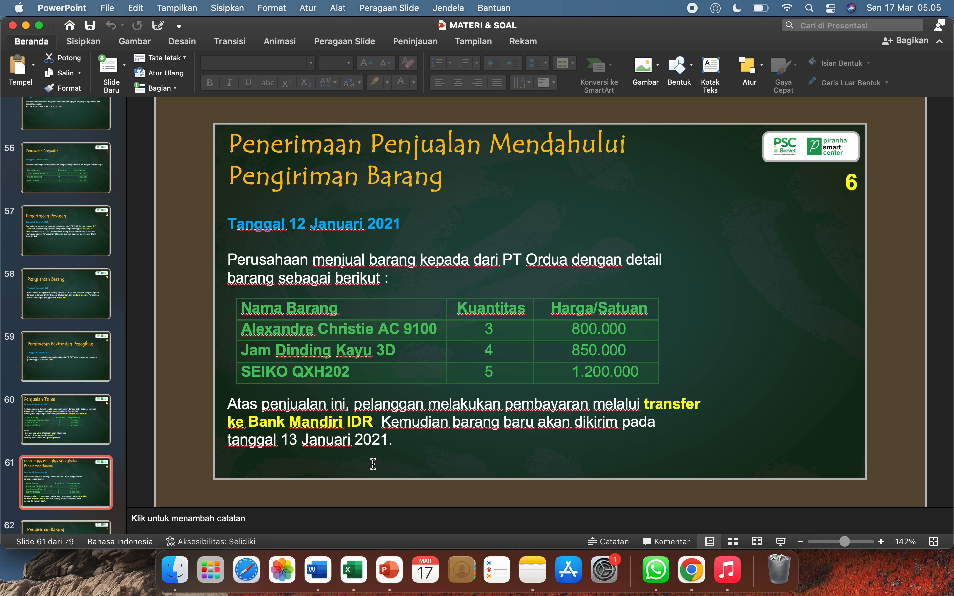
key(ctrl+Right)
text(13/0)
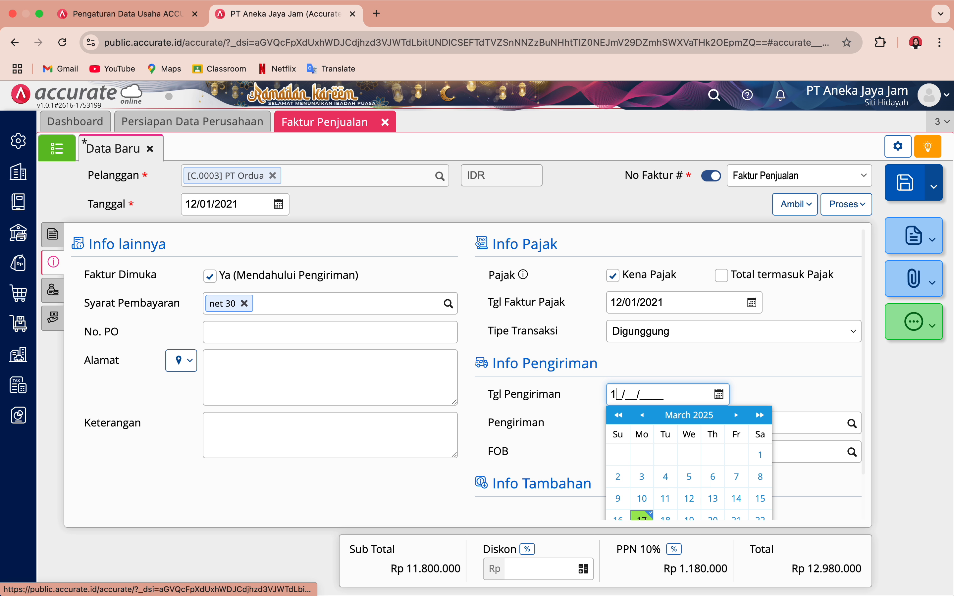
text(1/2021)
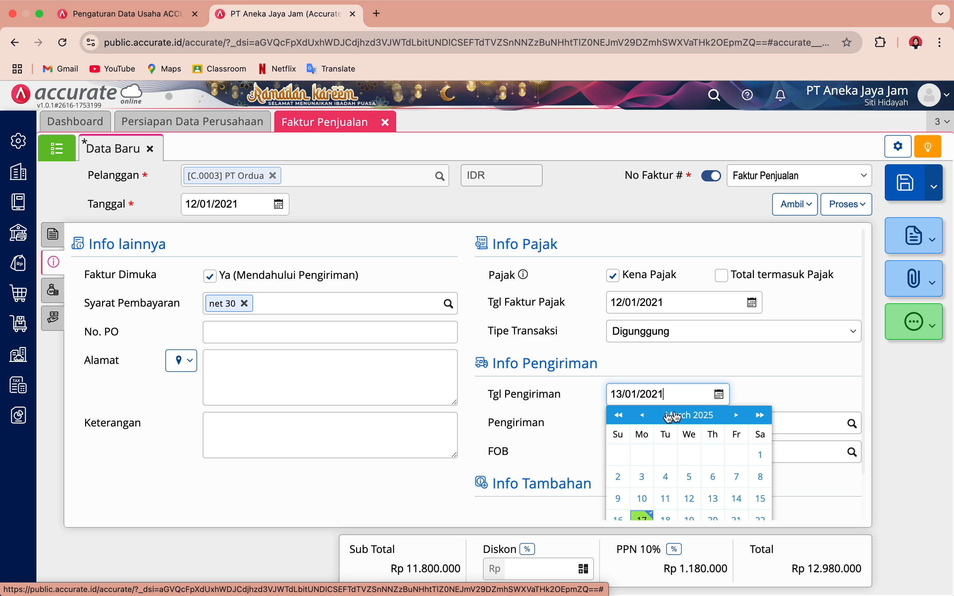
click(823, 396)
click(53, 237)
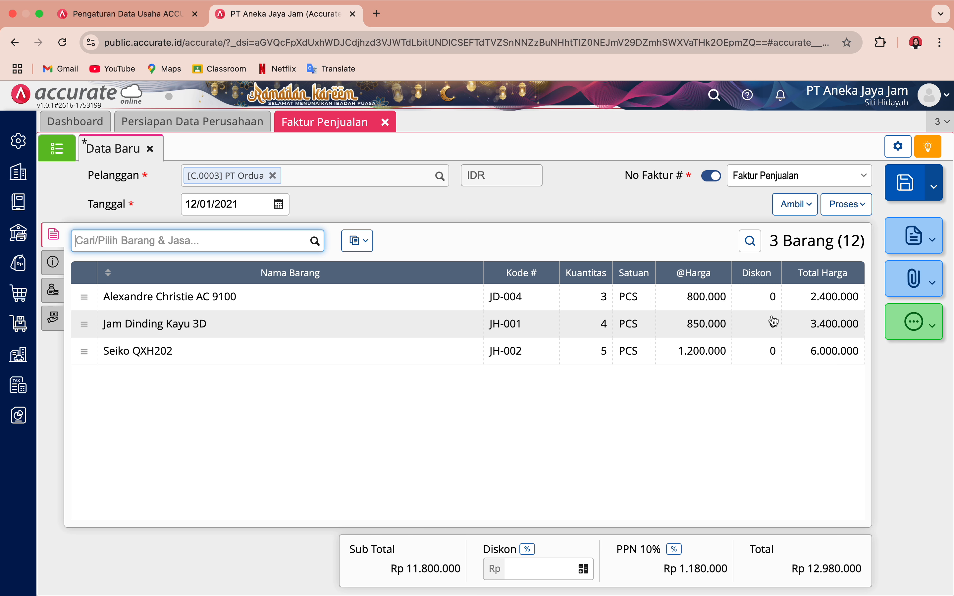
Step: Process the invoice into a payment (Pembayaran) and choose Bank Mandiri IDR as the receiving bank
click(859, 205)
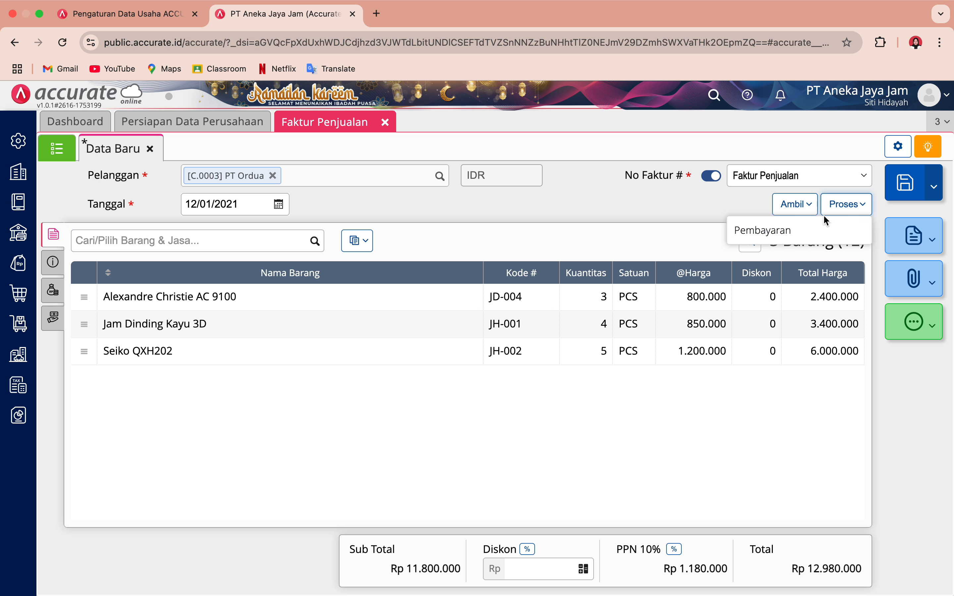
click(800, 232)
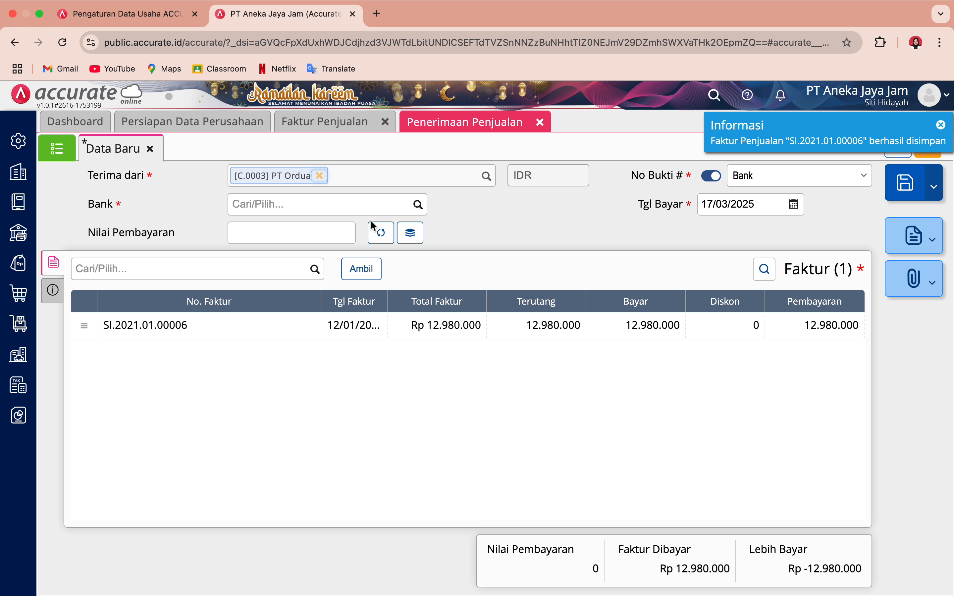
click(347, 204)
text(mand)
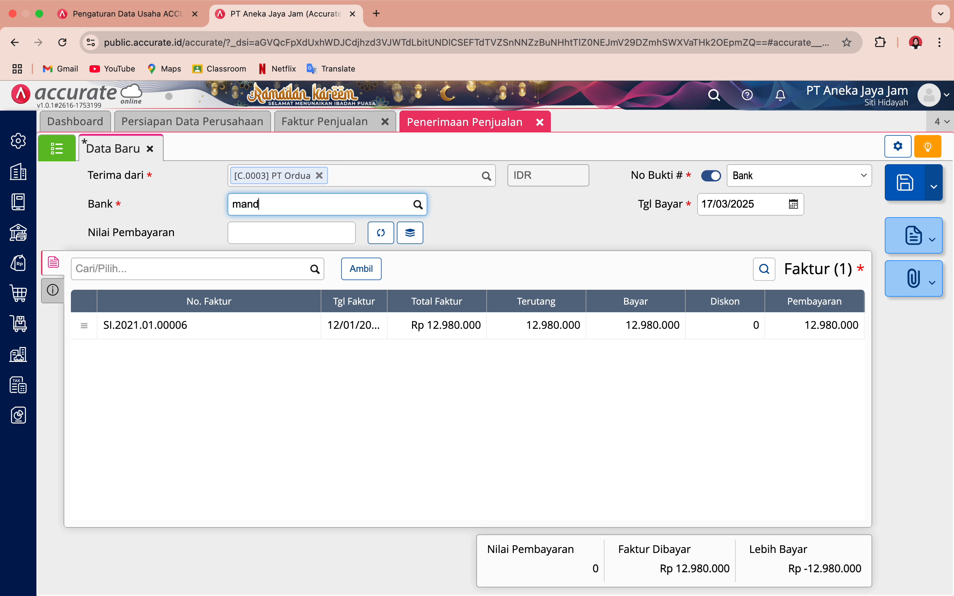
click(317, 238)
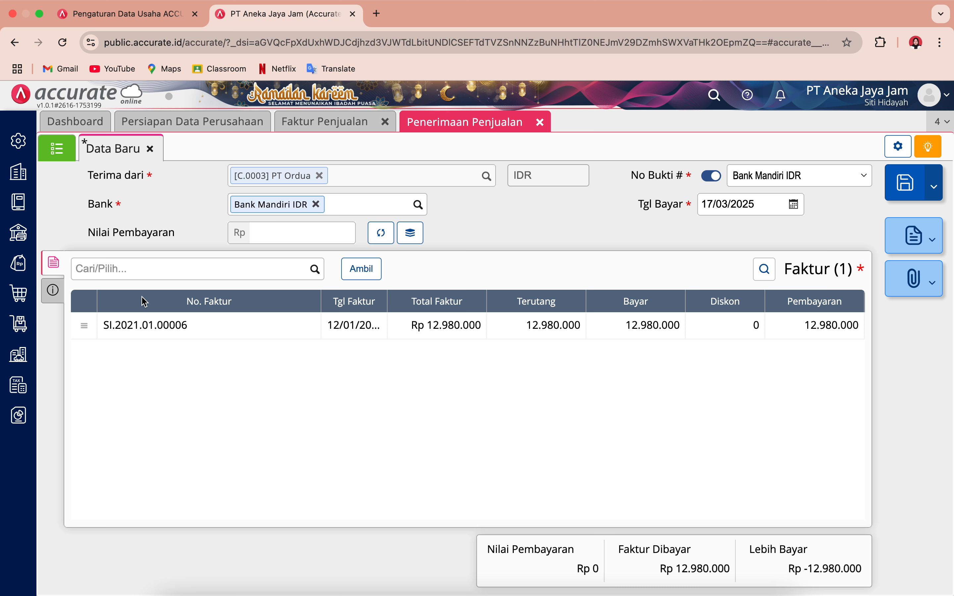
Step: Set the payment method to Transfer Bank and fill the payment value with the invoice's full amount of Rp 12.980.000
click(54, 290)
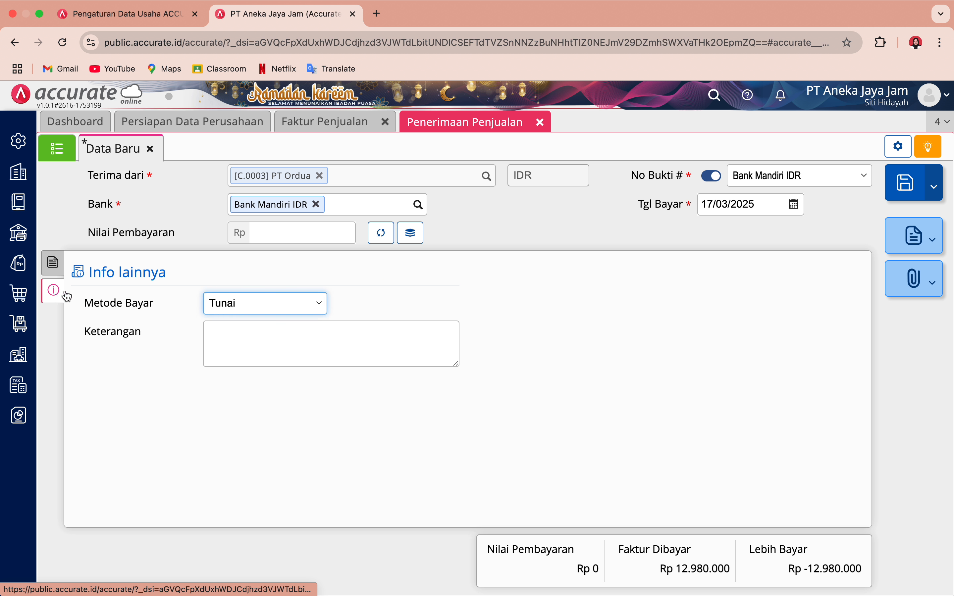
click(294, 305)
click(268, 338)
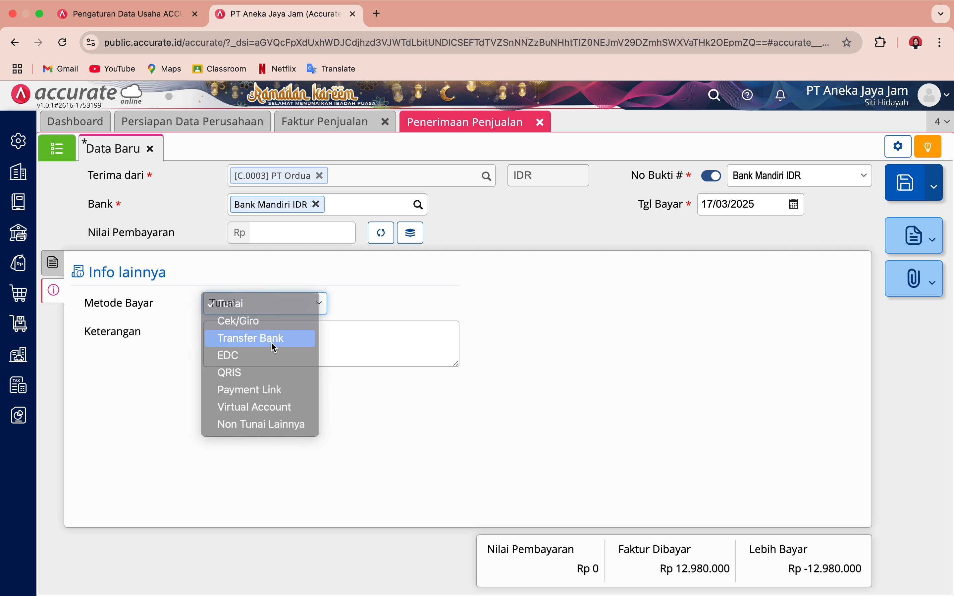
click(53, 262)
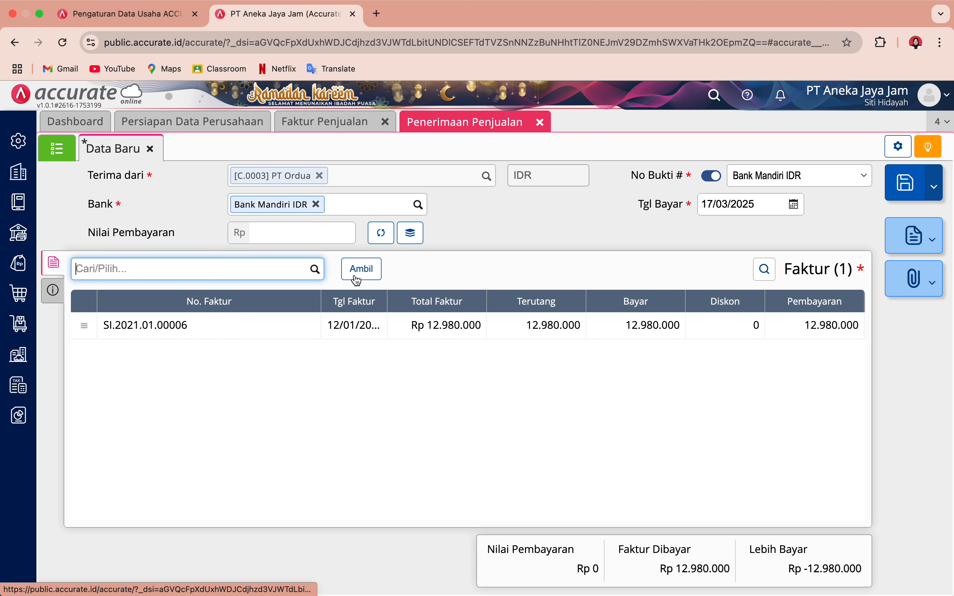
click(382, 235)
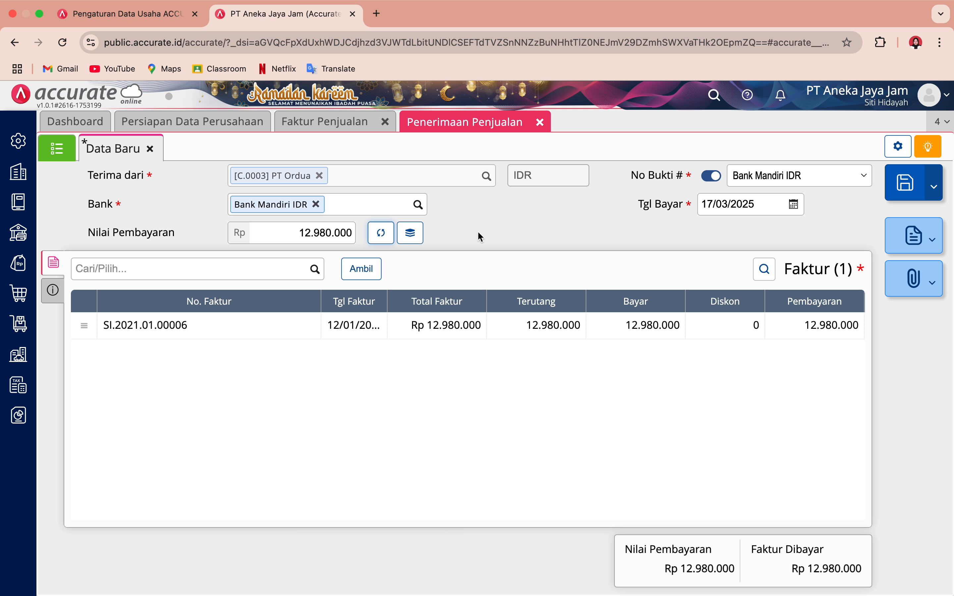
Step: Check the transaction date on the PowerPoint slide, set the payment date to 12/01/2021, and save the sales receipt
click(761, 202)
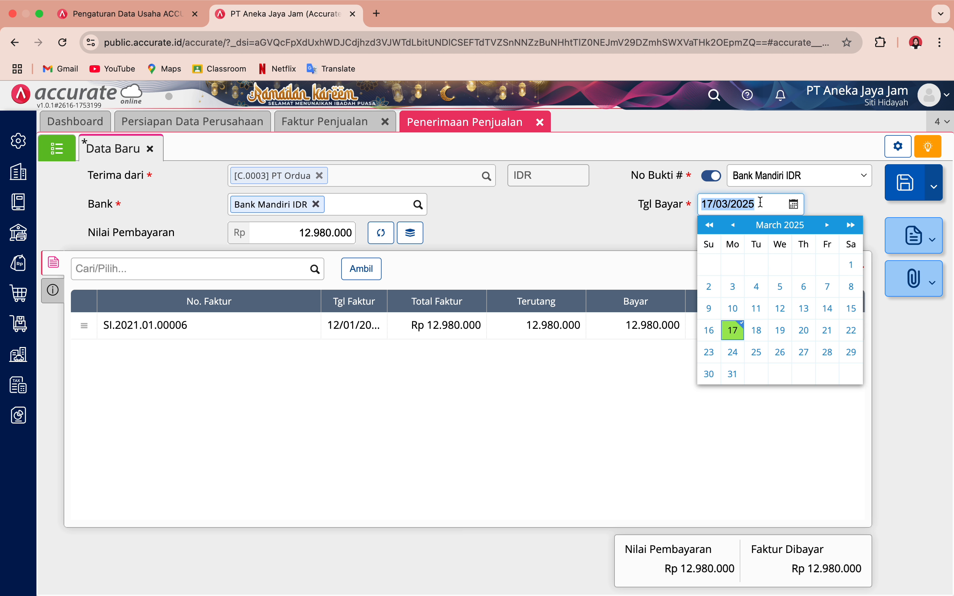
key(ctrl+Left)
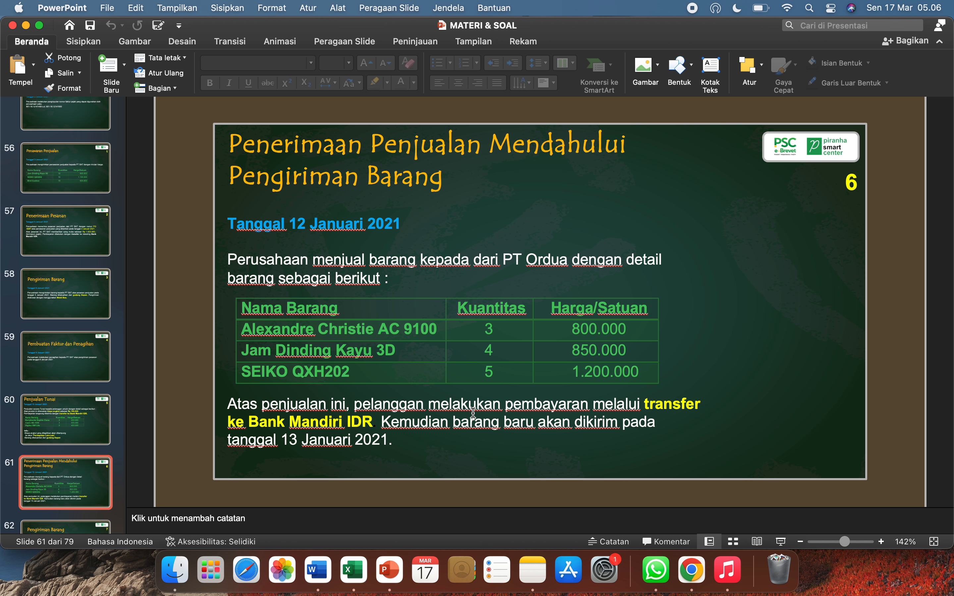
key(ctrl+Right)
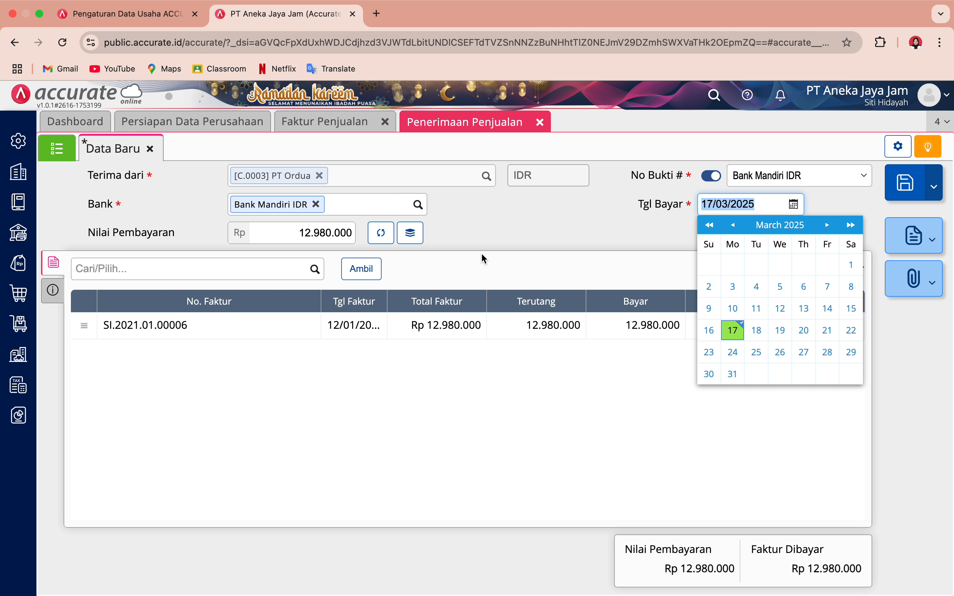
text(12/01/2021)
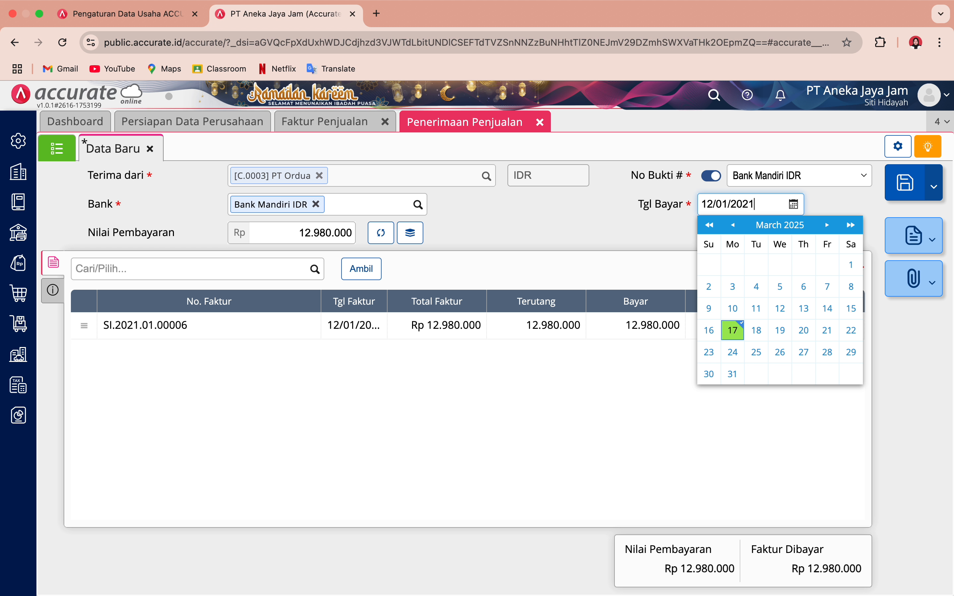
click(854, 209)
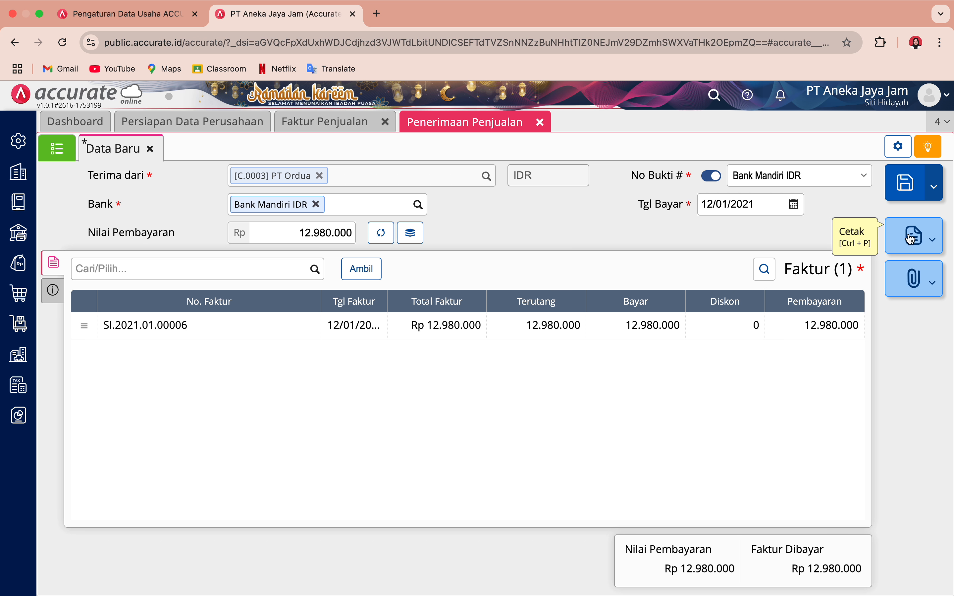
click(917, 192)
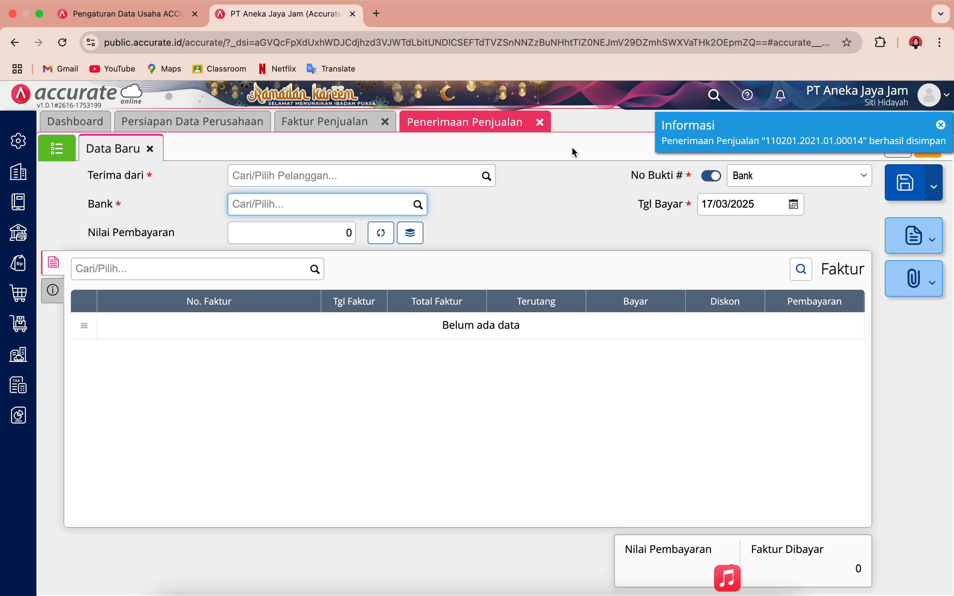
Step: Close the sales receipt and sales invoice forms, and switch to PowerPoint to go to the Pengiriman Barang exercise on slide 62
click(541, 122)
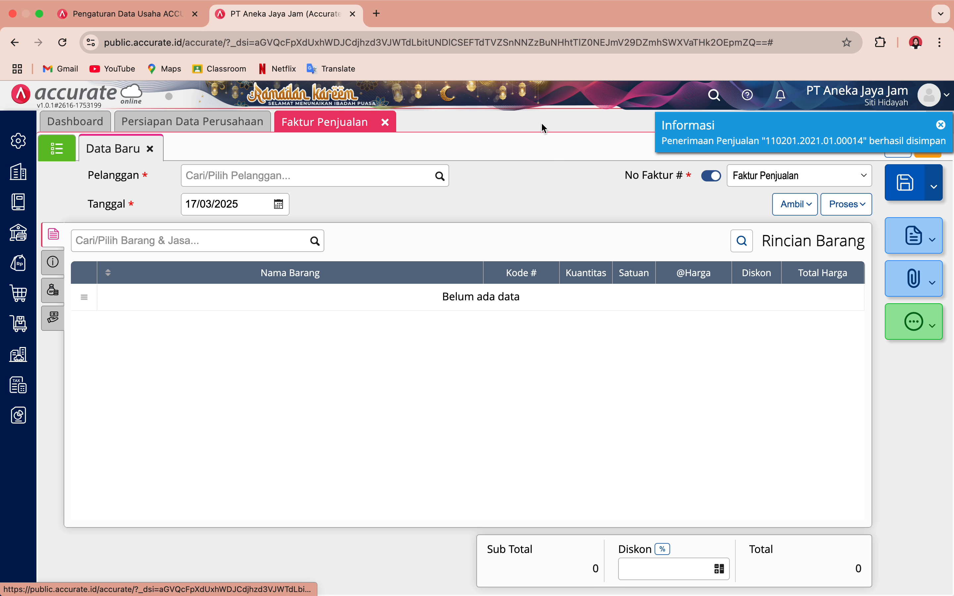
click(385, 122)
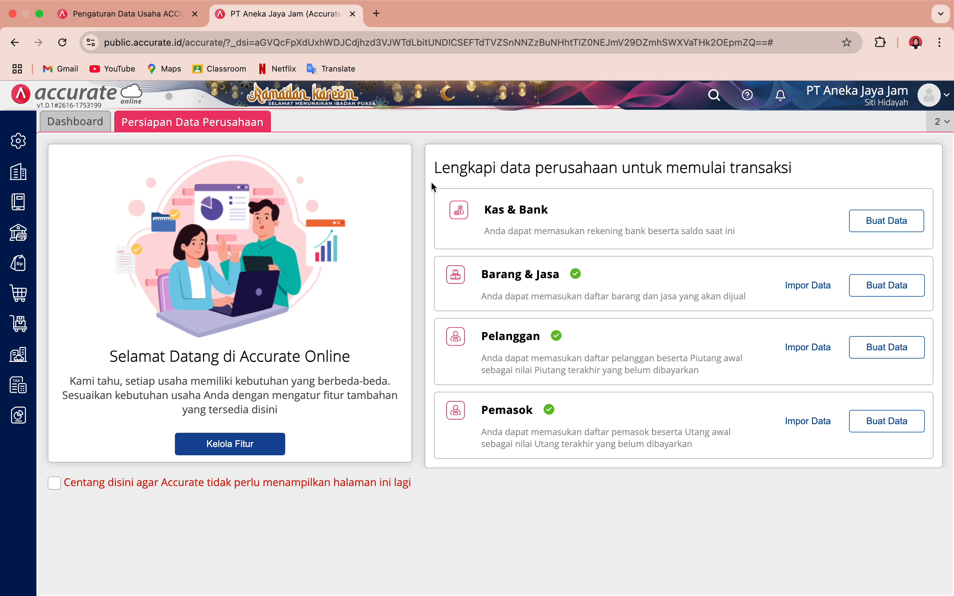
key(super+Tab)
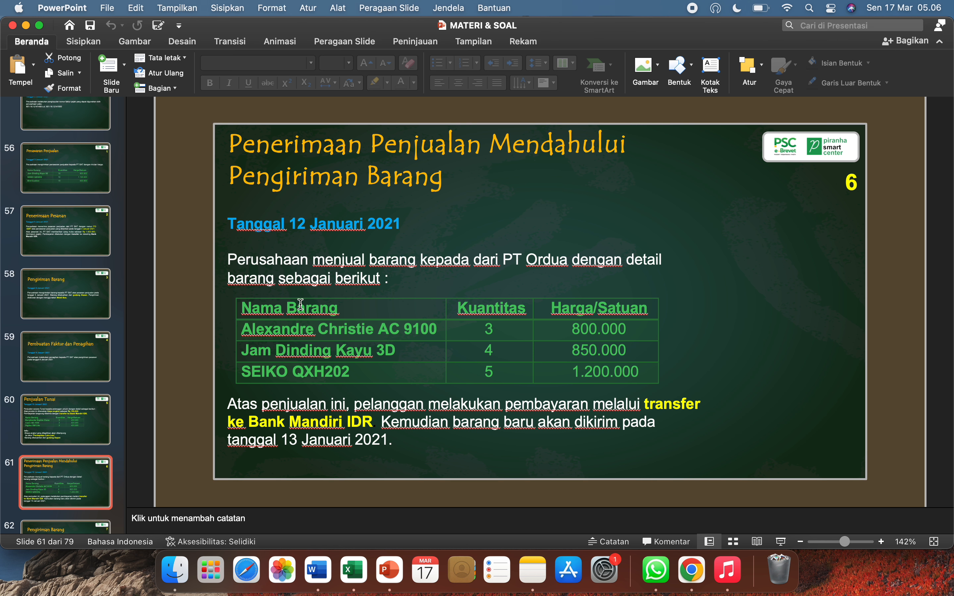
key(Down)
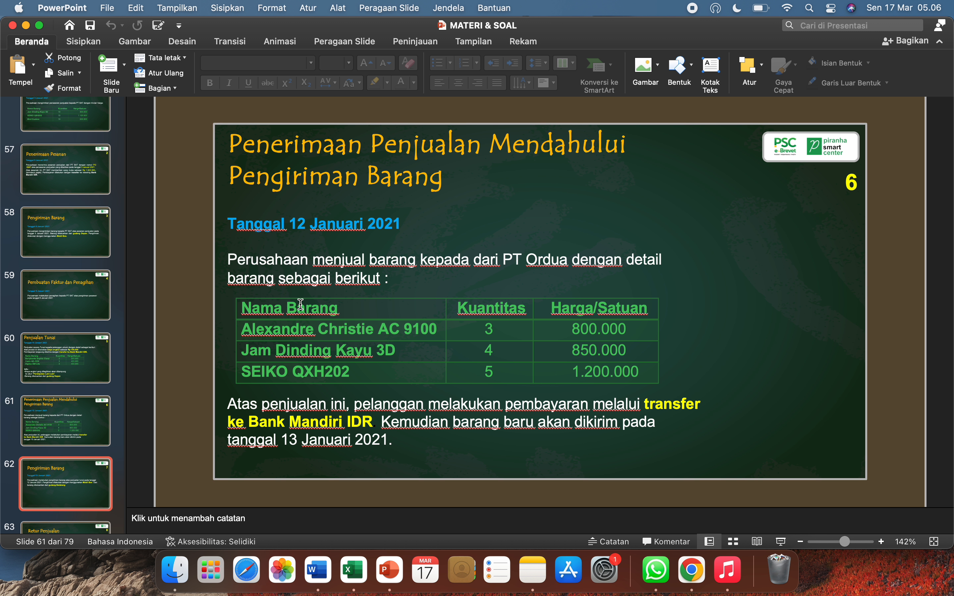